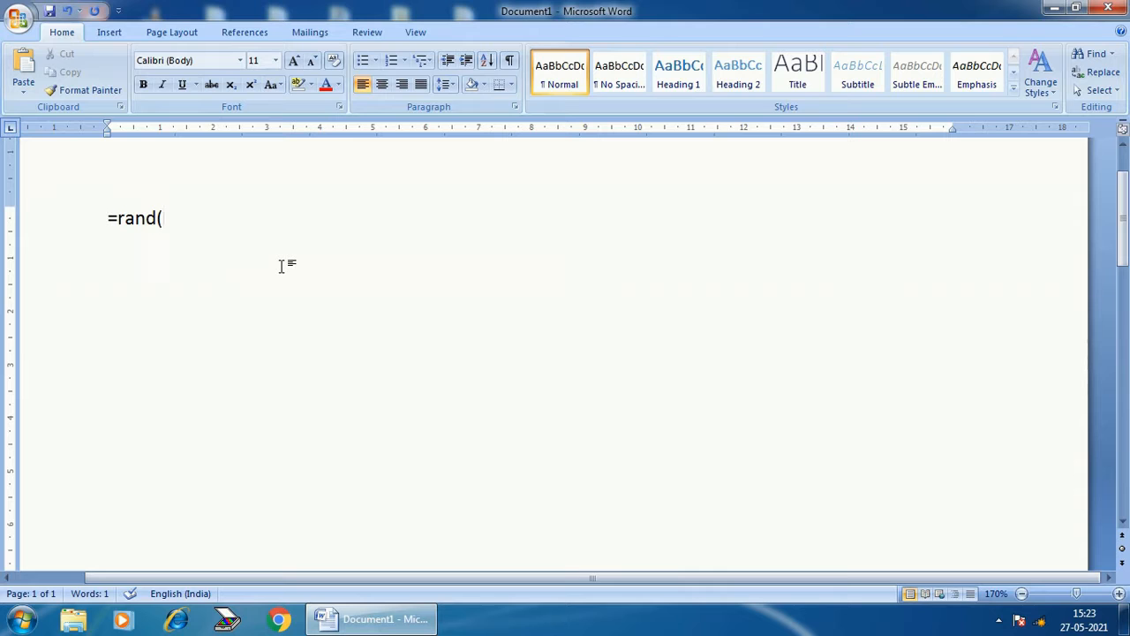
Generate default sample paragraphs in the document with the =rand() function
type(")")
key("Return")
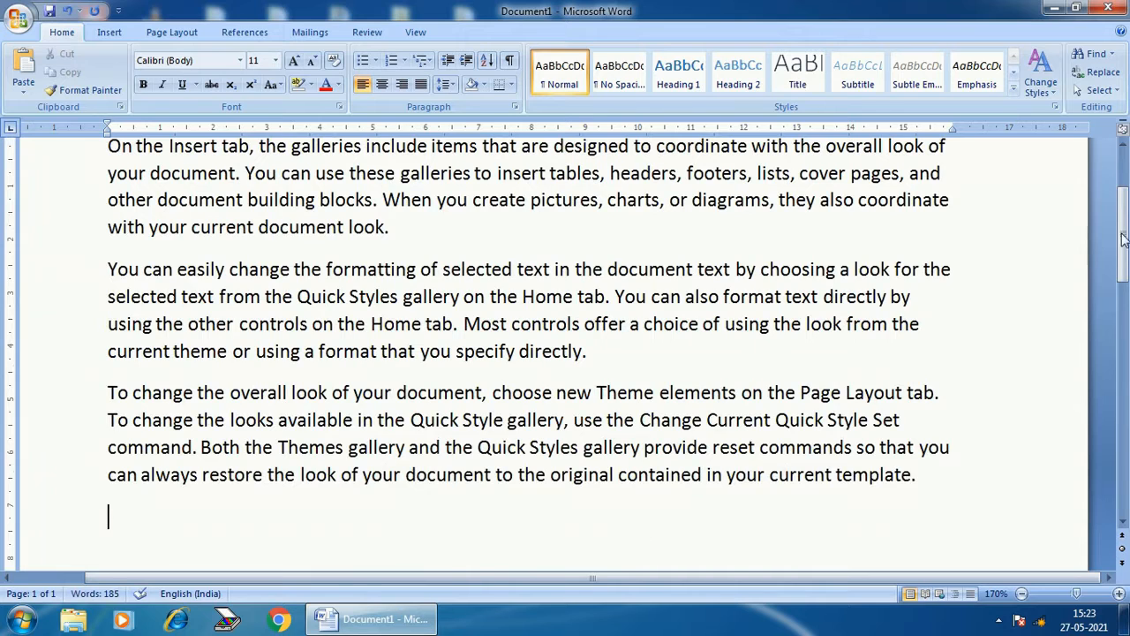
left_click_drag(1122, 237, 1122, 225)
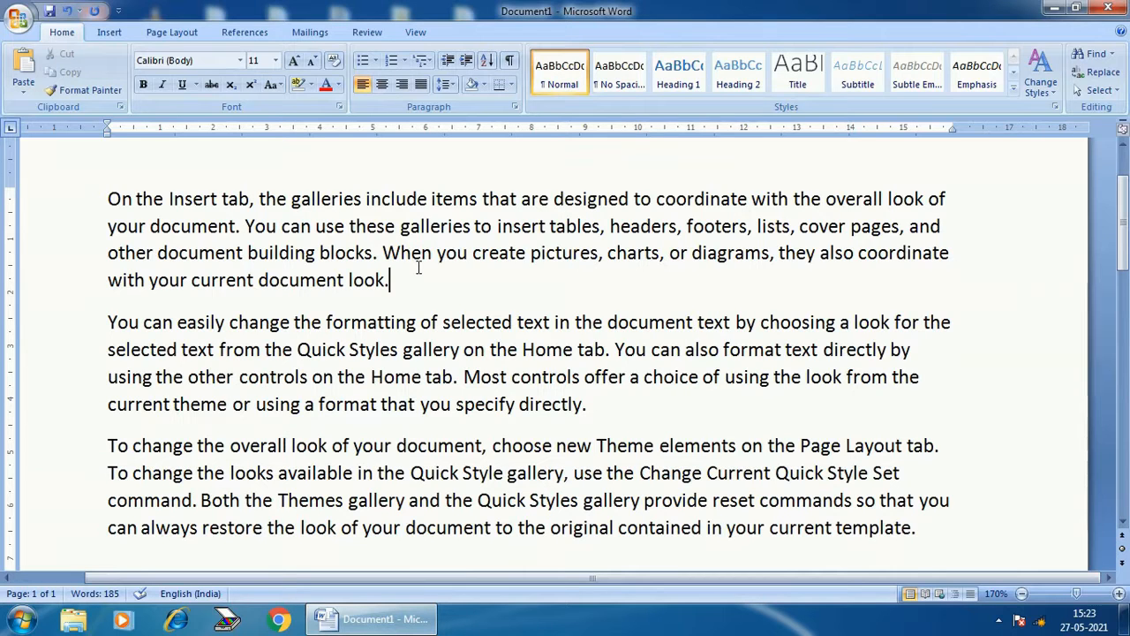
Replace all of the document's text with sample text generated by =rand(30,3)
key("ctrl+a")
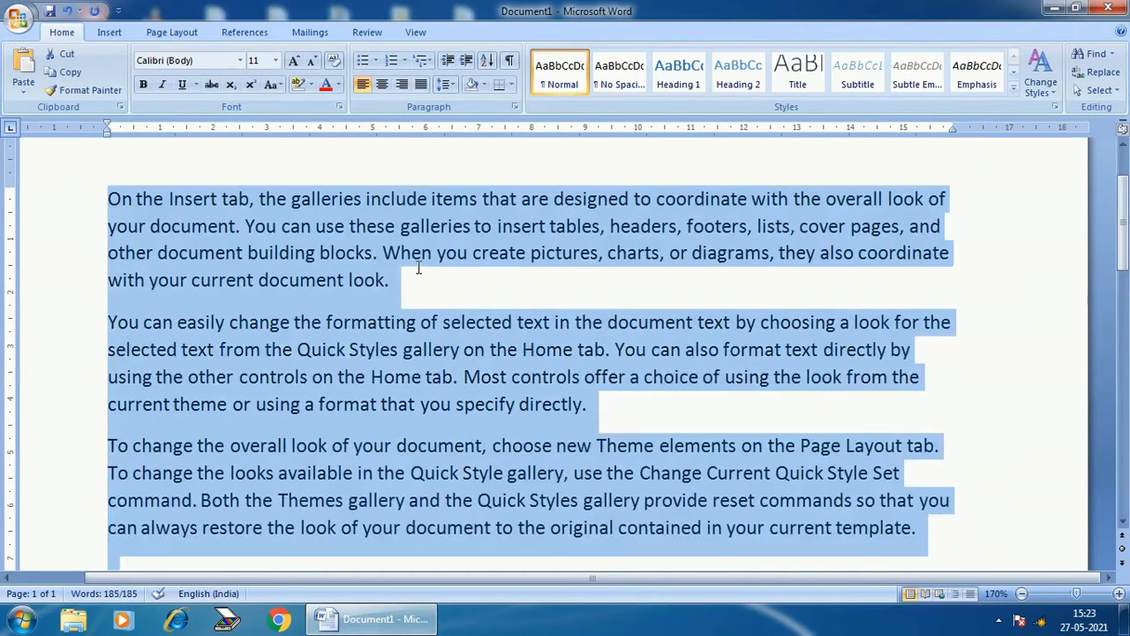
key("Delete")
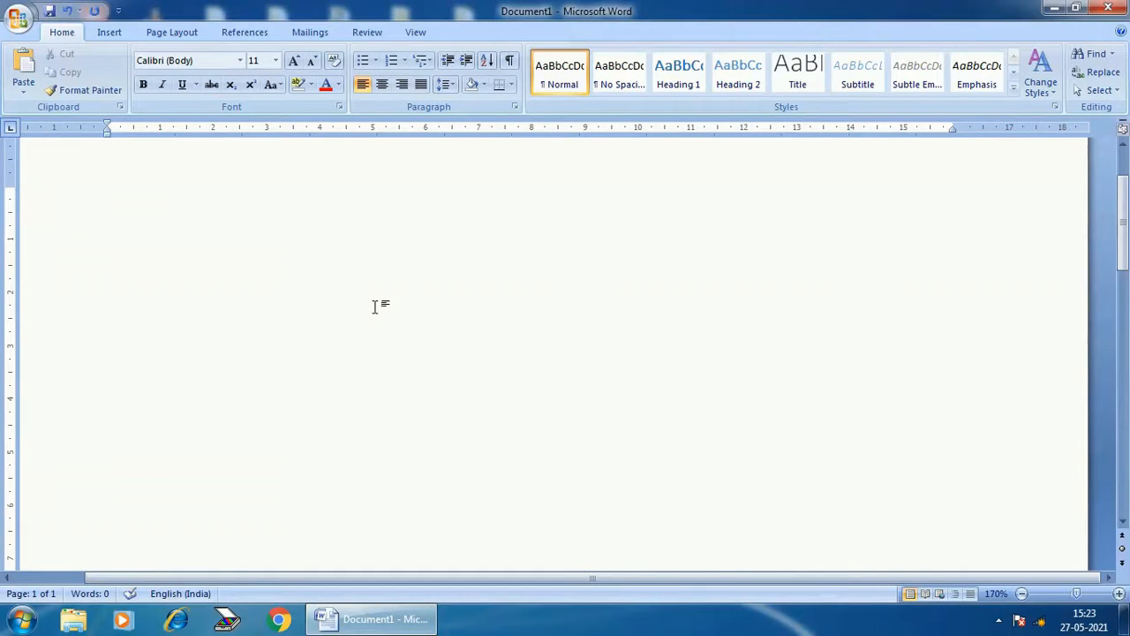
type("=rand")
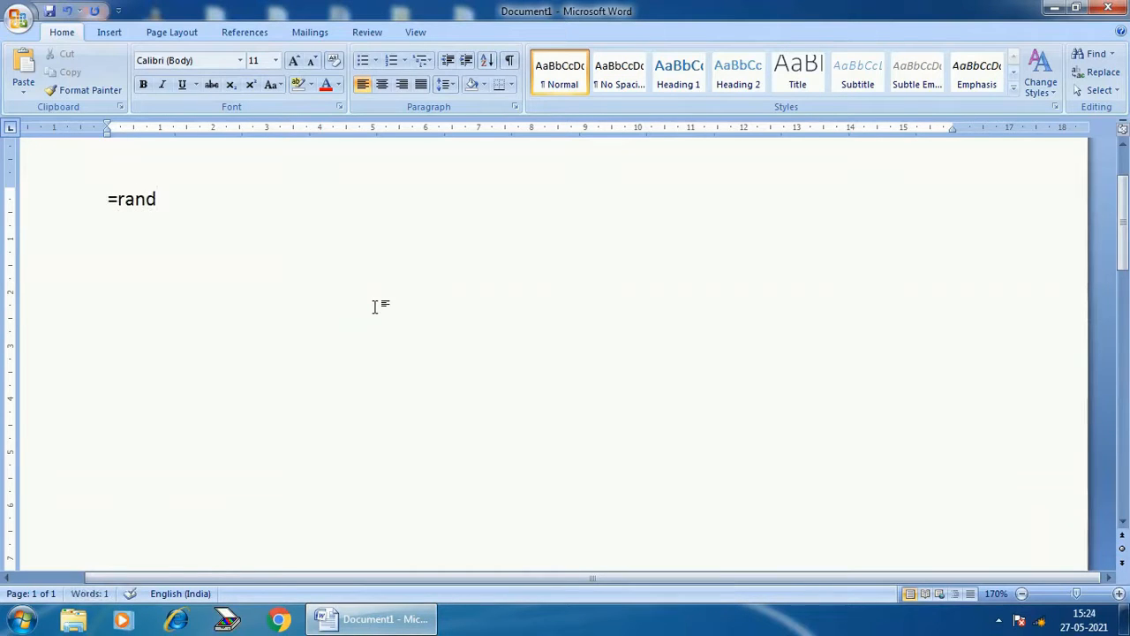
type("(30,3")
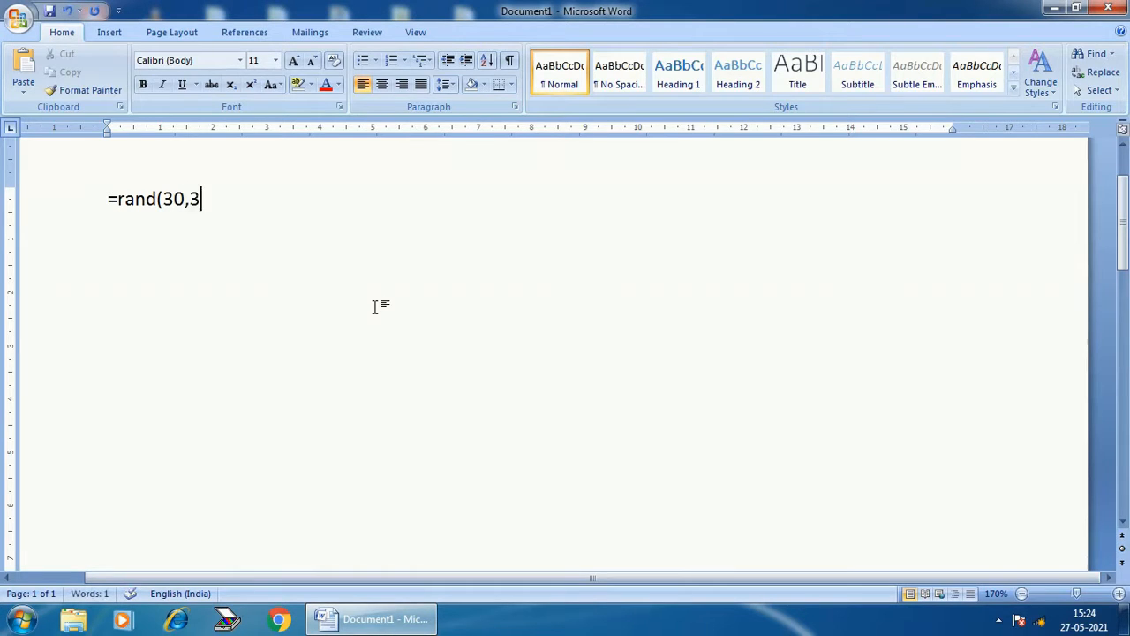
type(")")
key("Return")
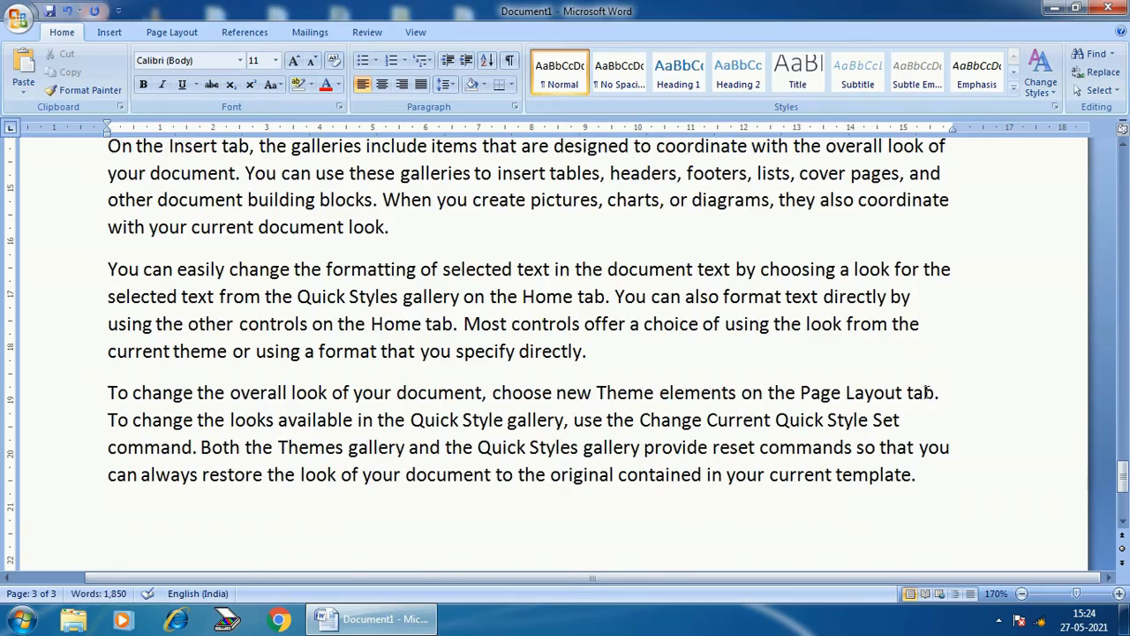
Look through the generated sample text across the document's pages
scroll(927, 389, "up", 10)
scroll(926, 392, "up", 10)
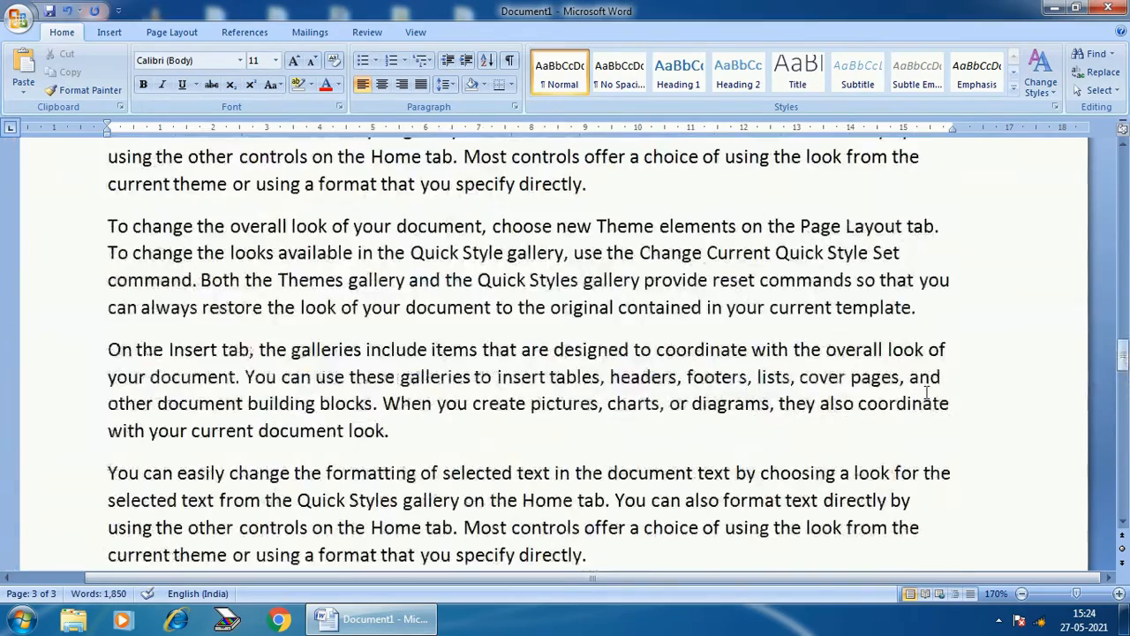
scroll(926, 392, "up", 10)
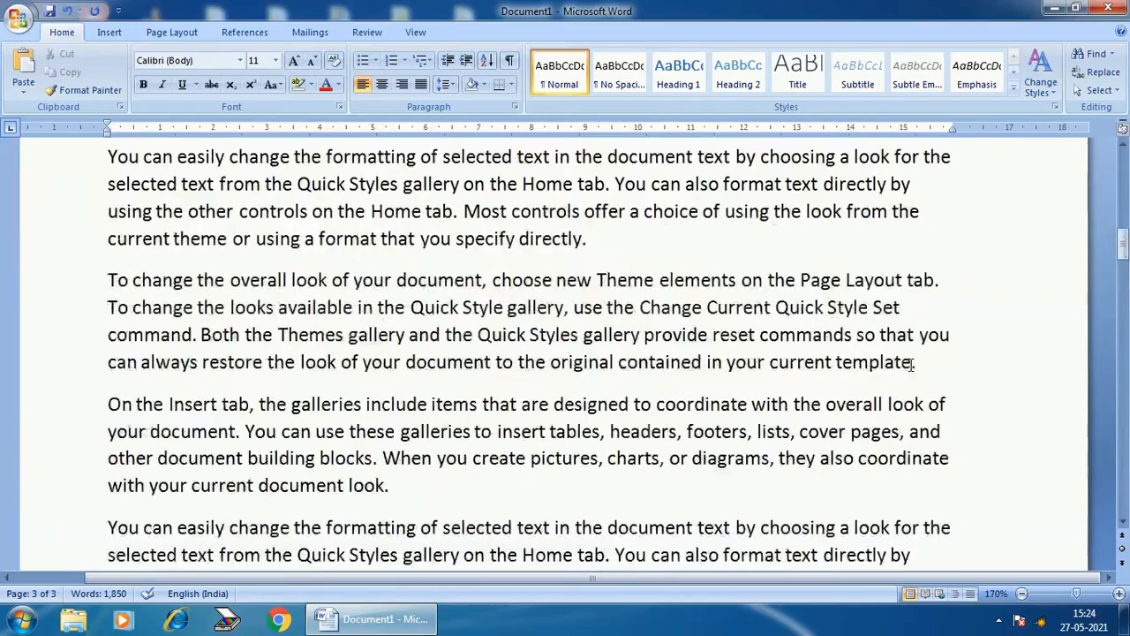
scroll(899, 353, "down", 5)
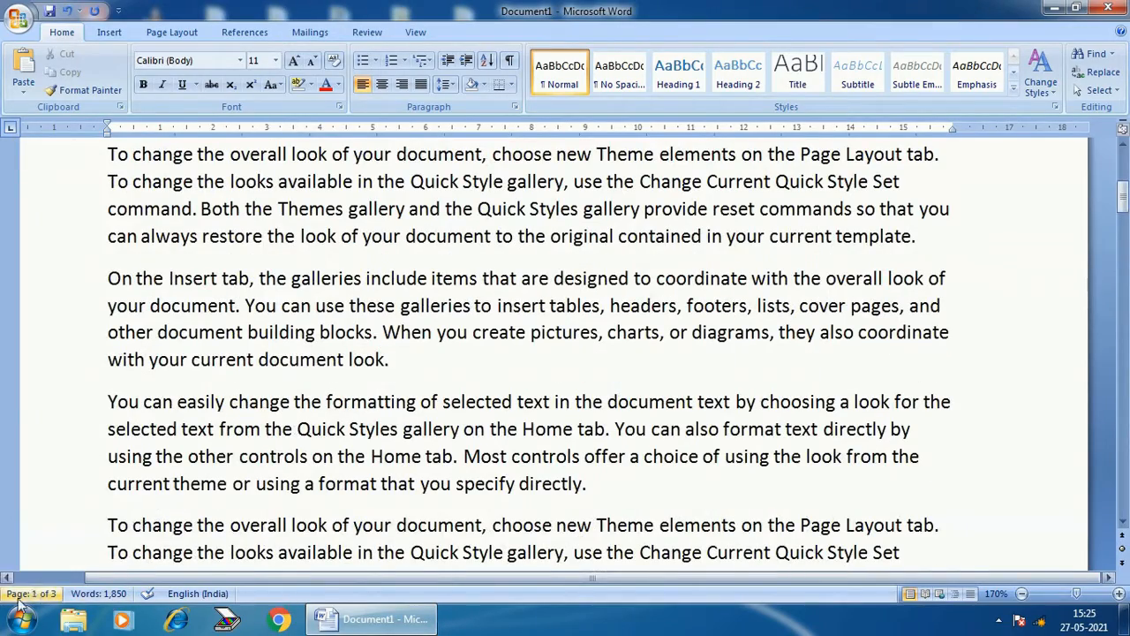
scroll(489, 407, "down", 3)
scroll(488, 407, "down", 10)
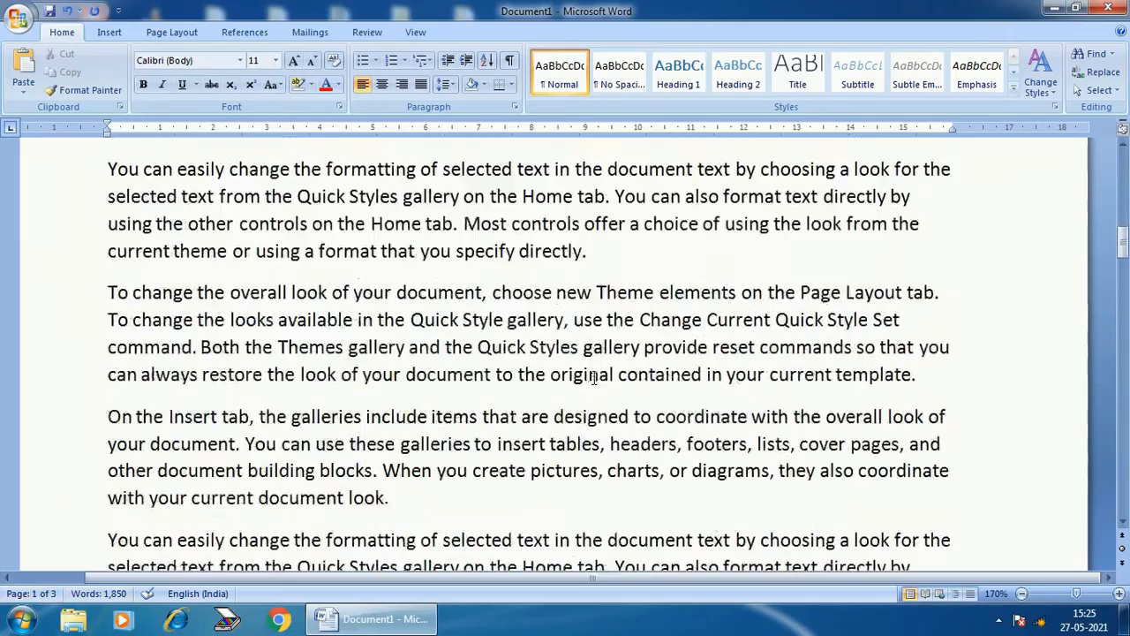
scroll(594, 379, "down", 8)
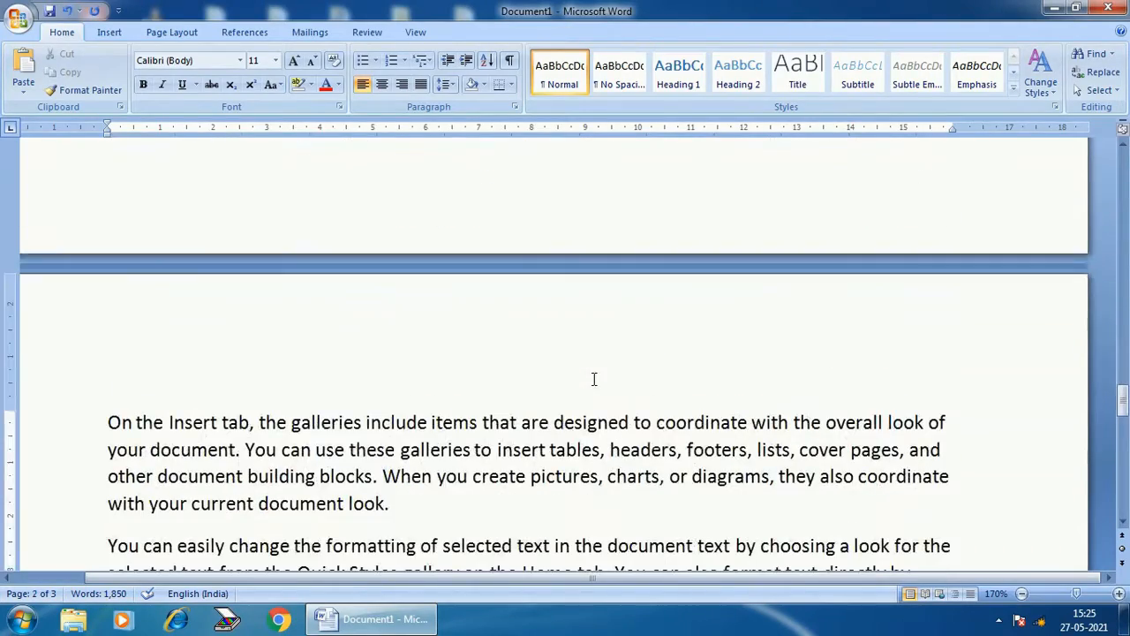
scroll(595, 379, "down", 7)
scroll(594, 379, "down", 8)
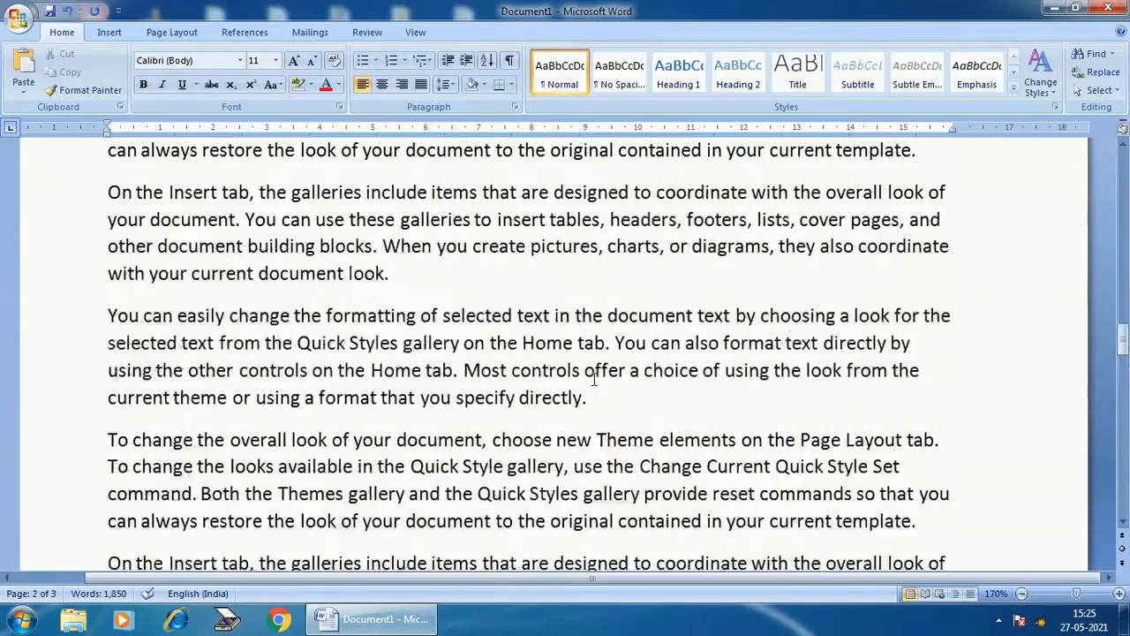
scroll(594, 379, "down", 5)
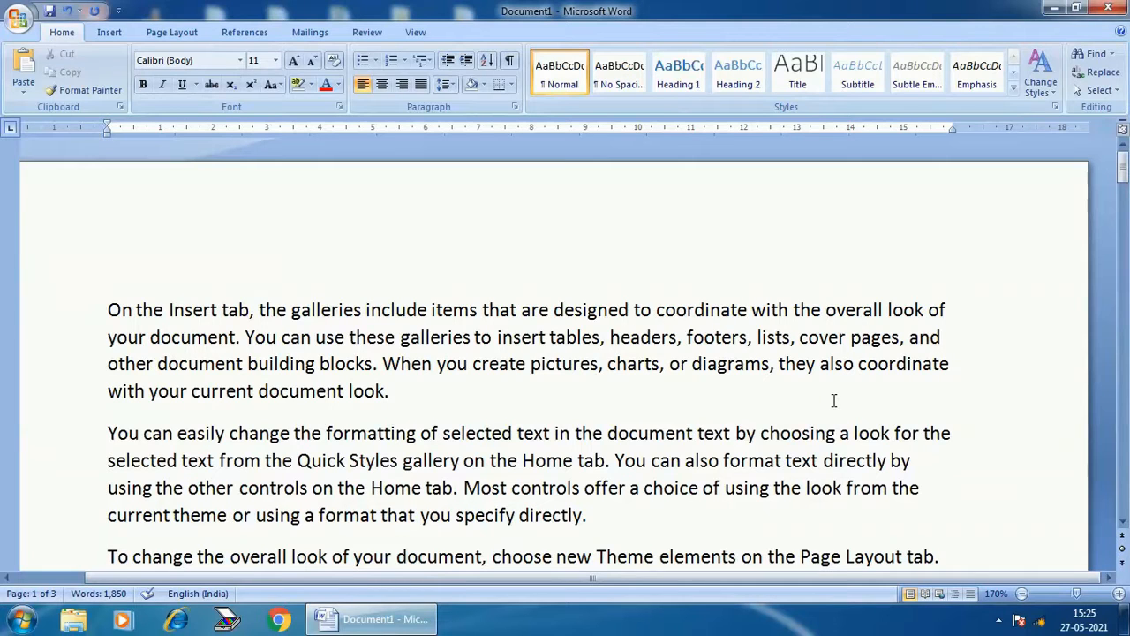
Replace the whole document's contents with default sample paragraphs generated by =rand()
left_click(603, 402)
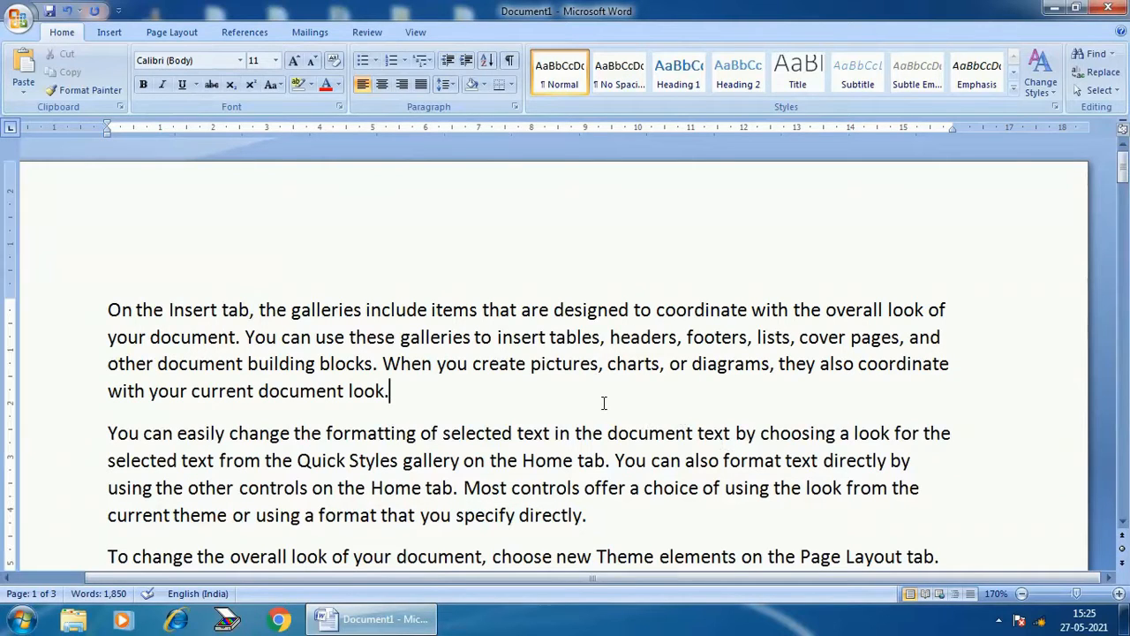
key("ctrl+a")
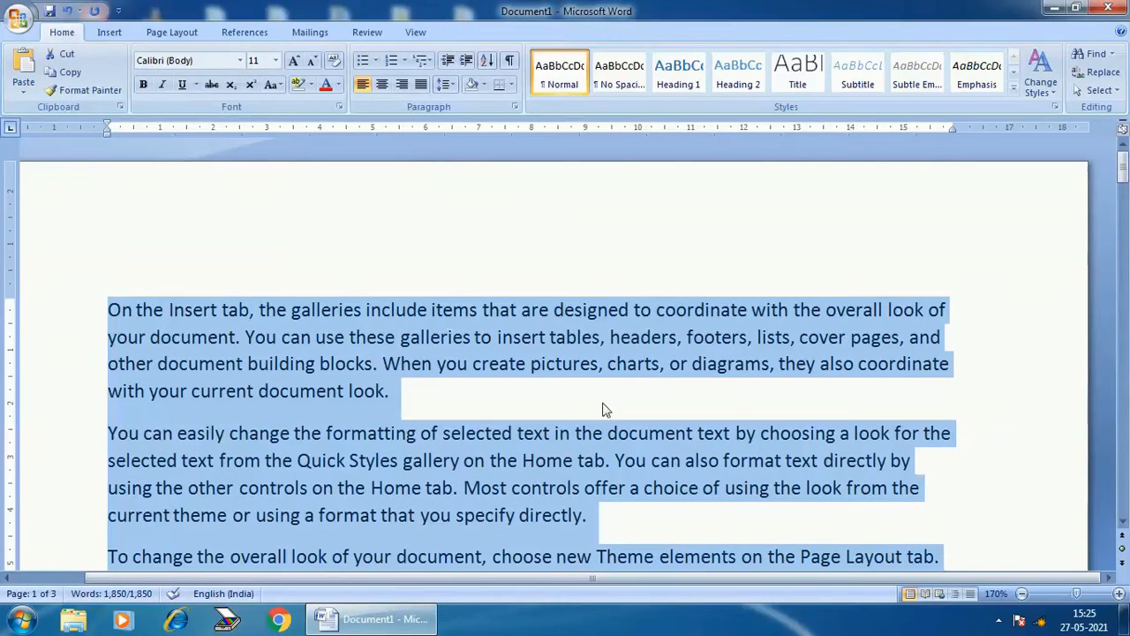
key("Delete")
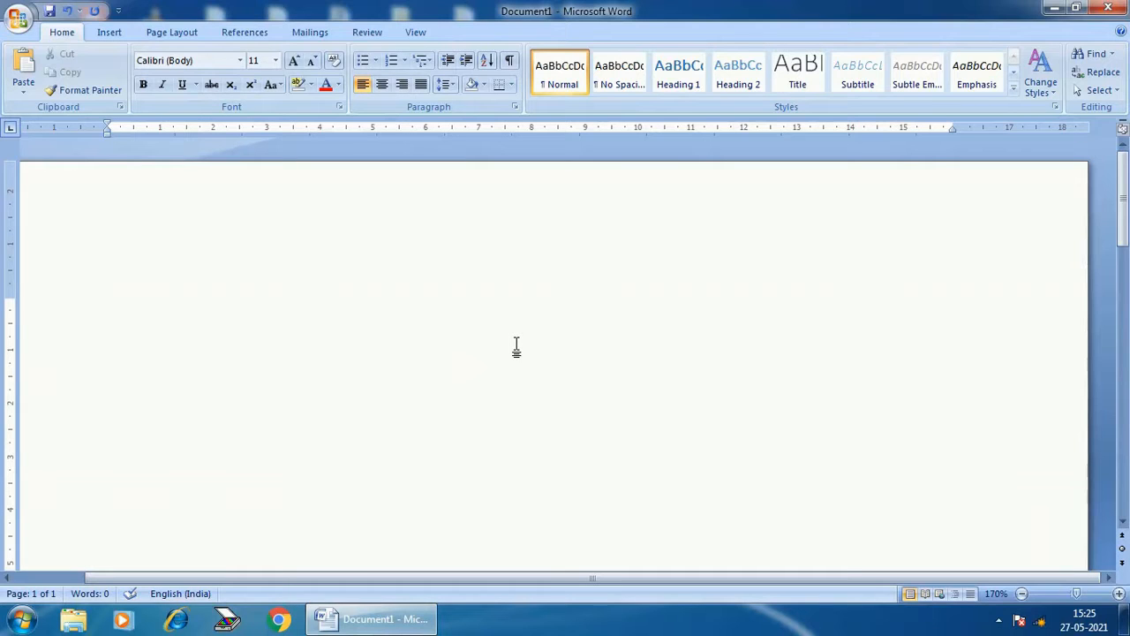
type("=rand()")
key("Return")
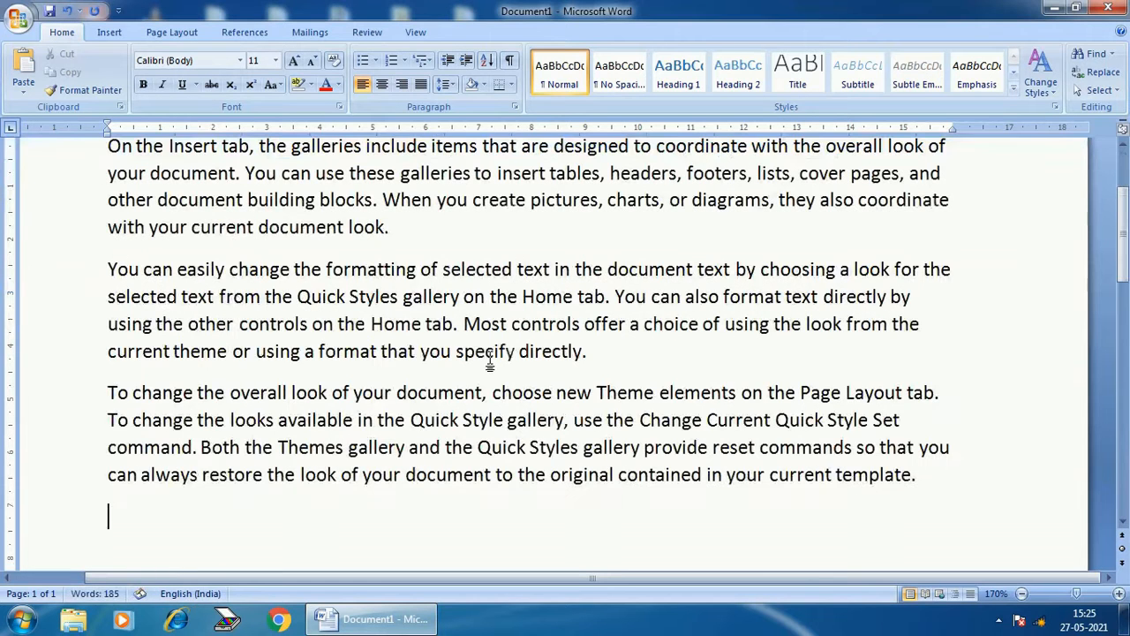
scroll(729, 500, "up", 1)
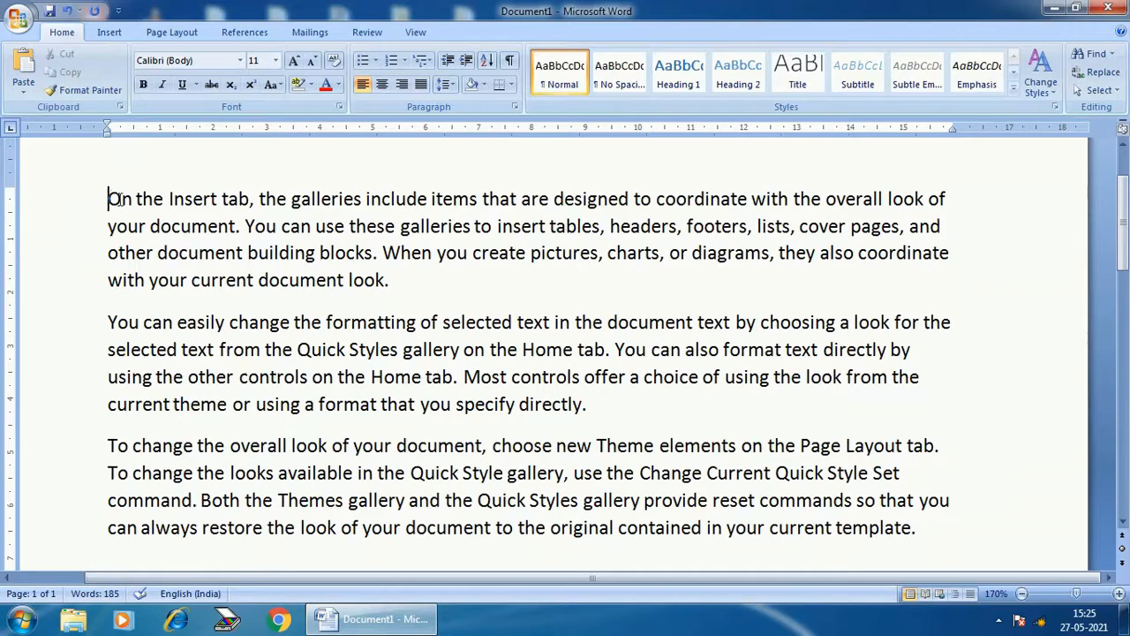
Select the opening words and the first three lines of the first paragraph, and clear the selection
left_click_drag(109, 199, 221, 199)
left_click(248, 253)
left_click(109, 199)
left_click_drag(108, 198, 949, 251)
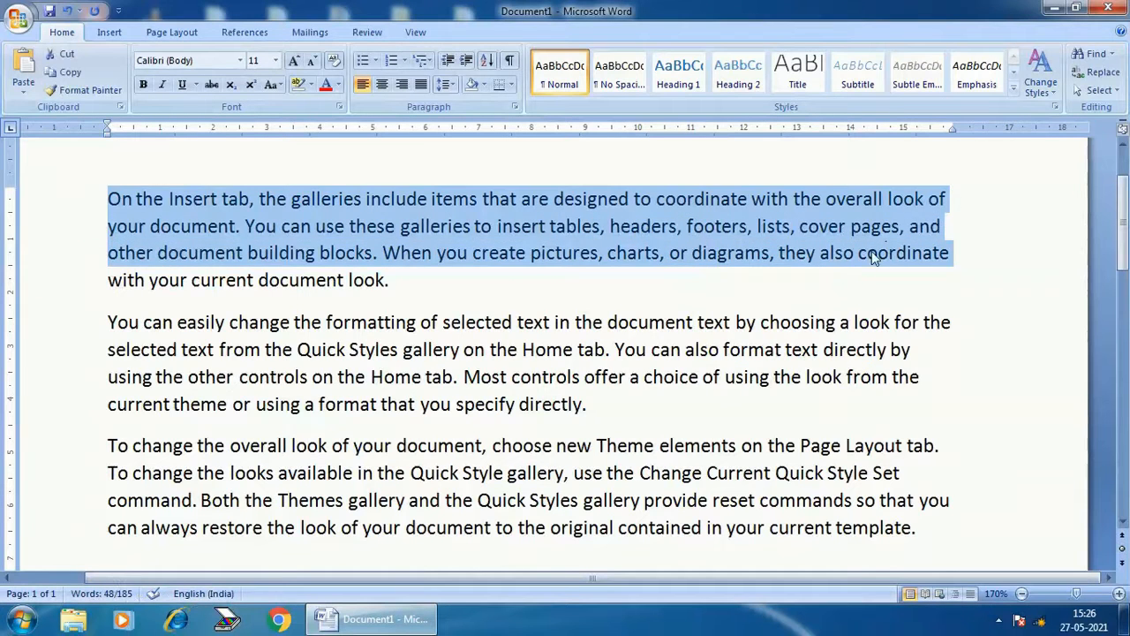
key("Left")
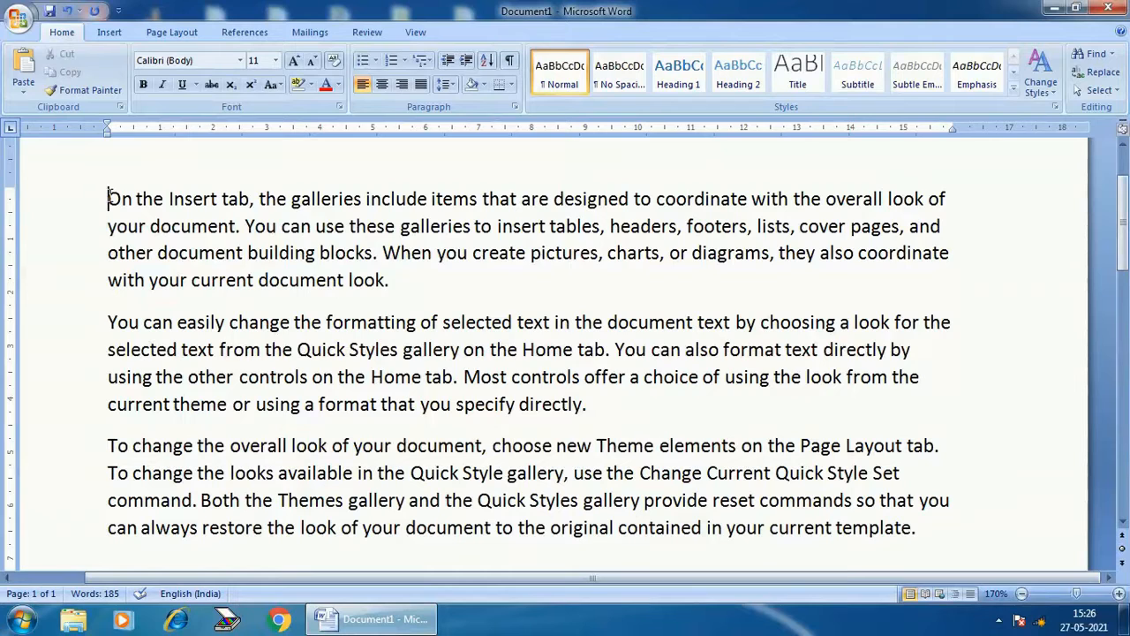
Extend a selection word by word through "On the Insert tab," and on to the first two paragraphs, and clear it
key("ctrl+shift+Right")
key("ctrl+shift+Right")
key("ctrl+shift+Right")
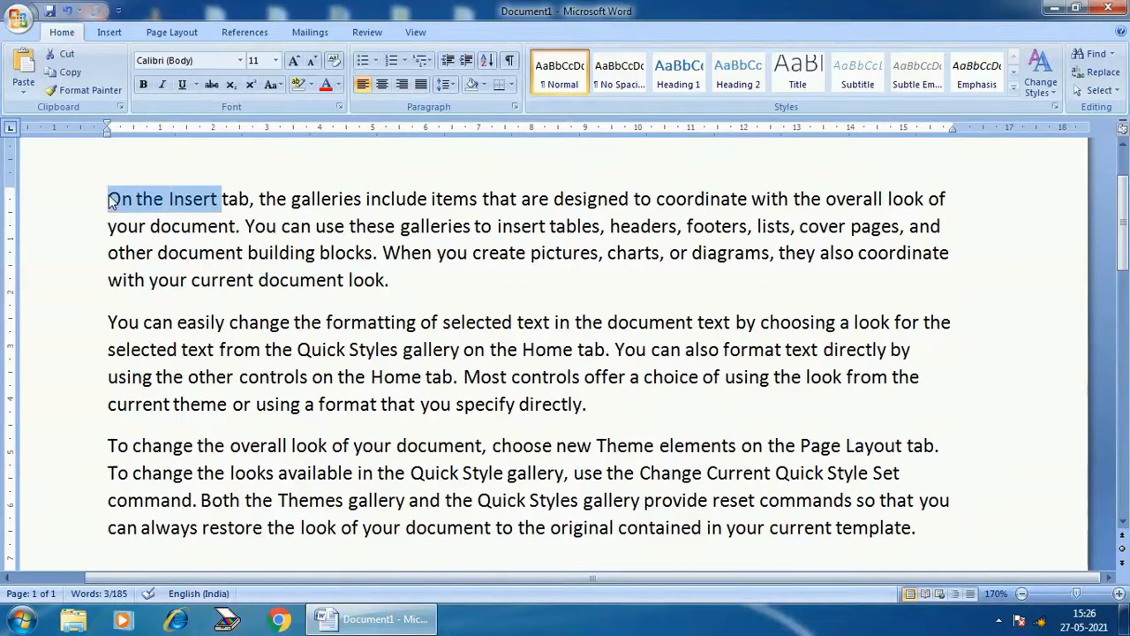
key("ctrl+shift+Right")
key("ctrl+shift+Right")
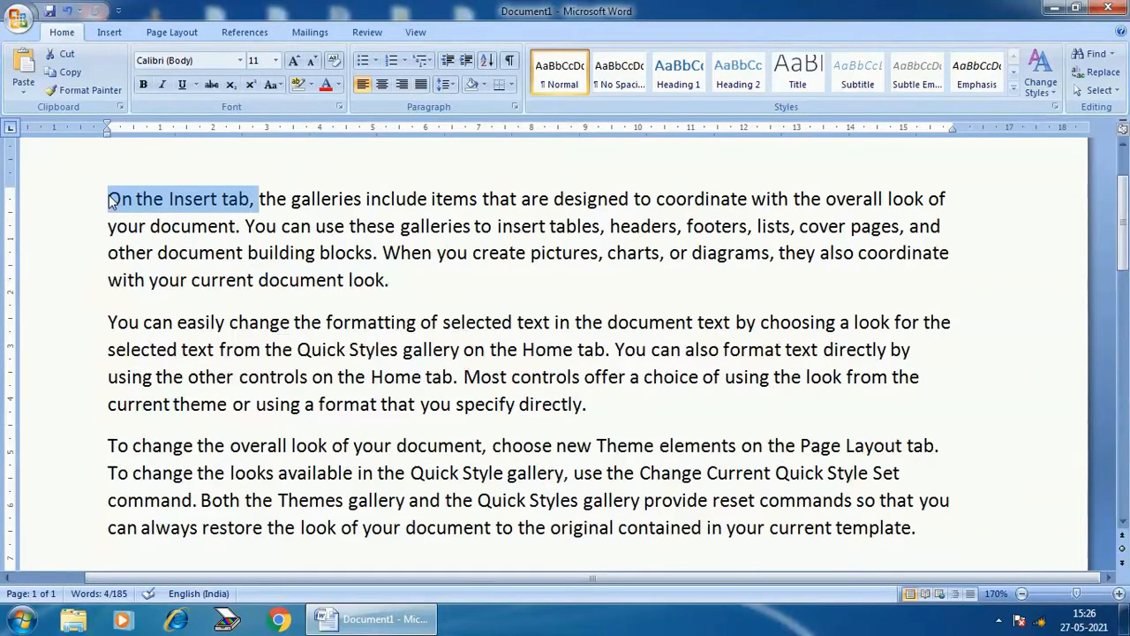
key("ctrl+shift+Down")
key("ctrl+shift+Down")
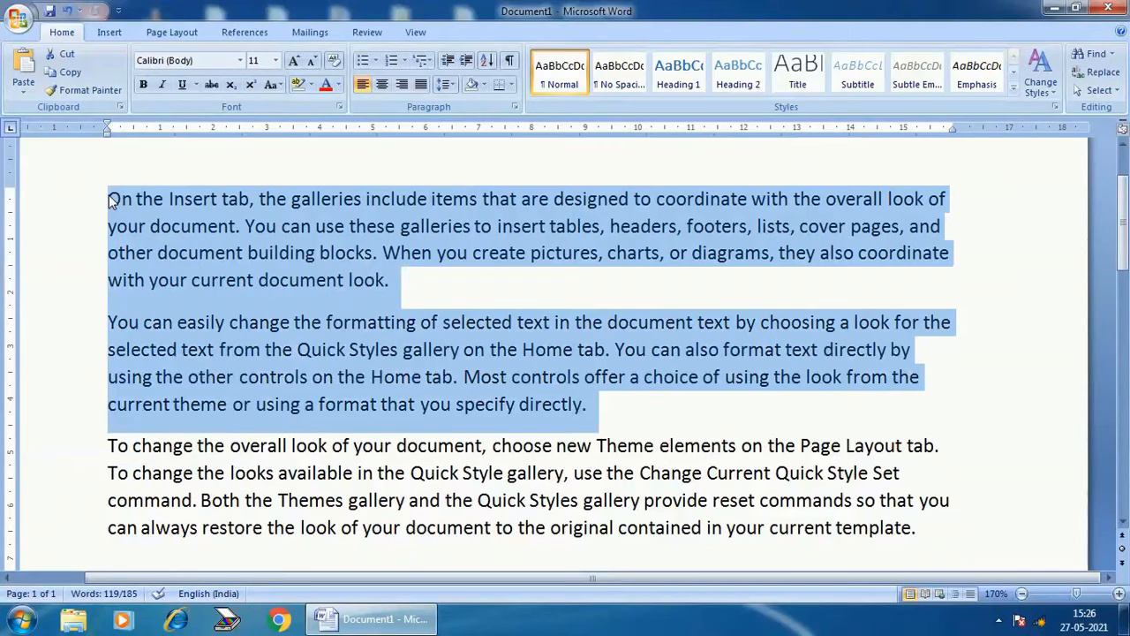
key("ctrl+shift+Up")
key("Left")
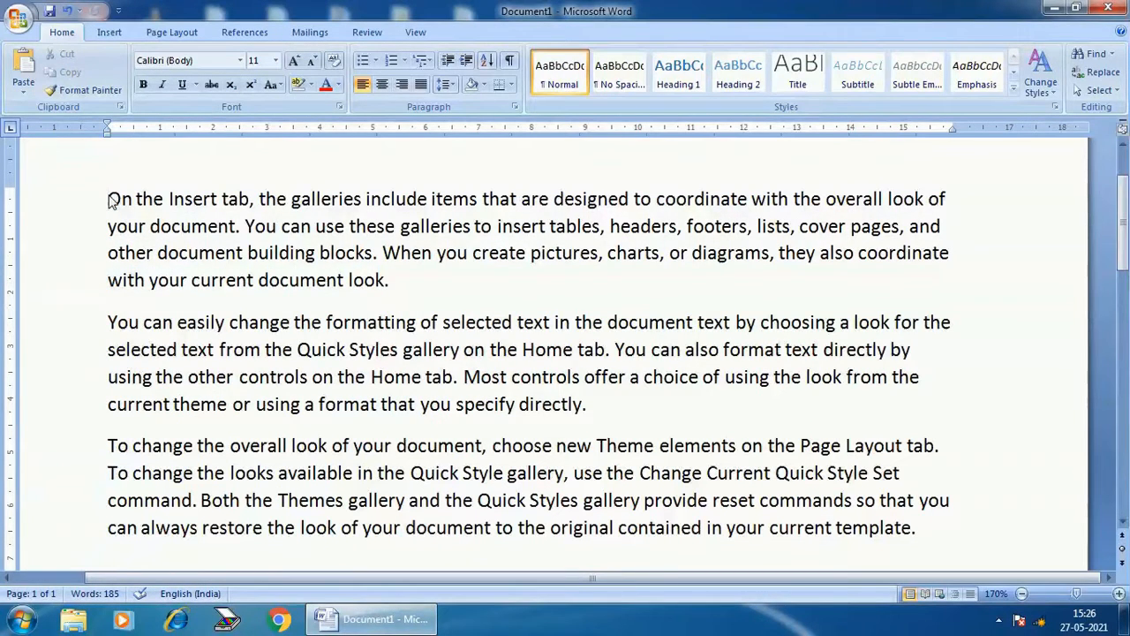
Apply the Harlow Solid Italic font to the first three lines of the first paragraph
left_click(316, 210)
left_click_drag(108, 199, 949, 255)
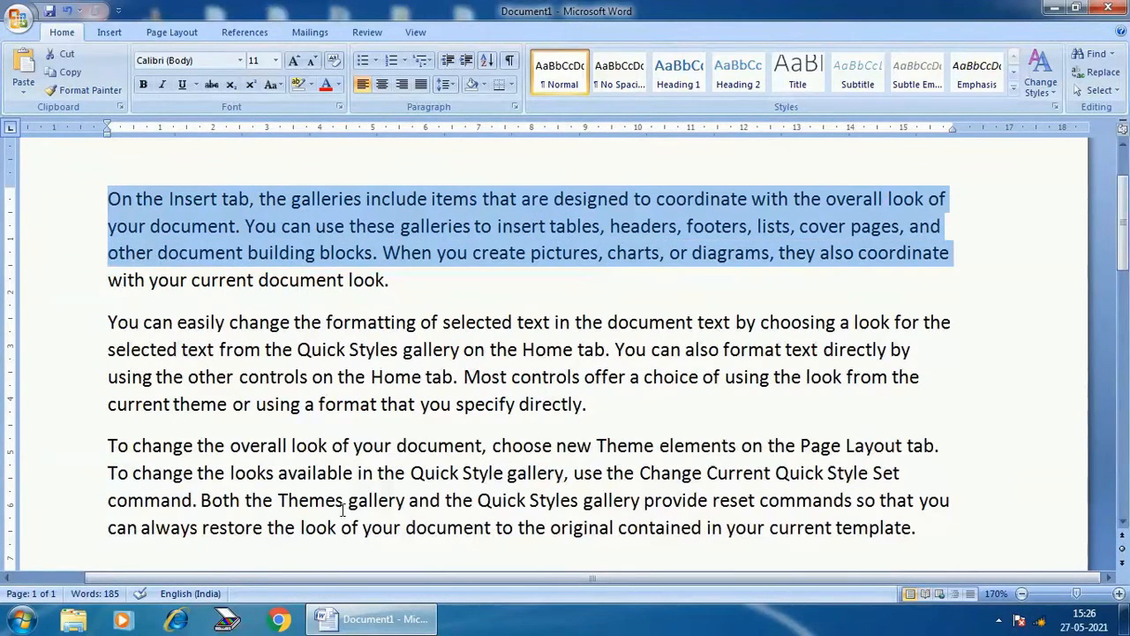
left_click(242, 60)
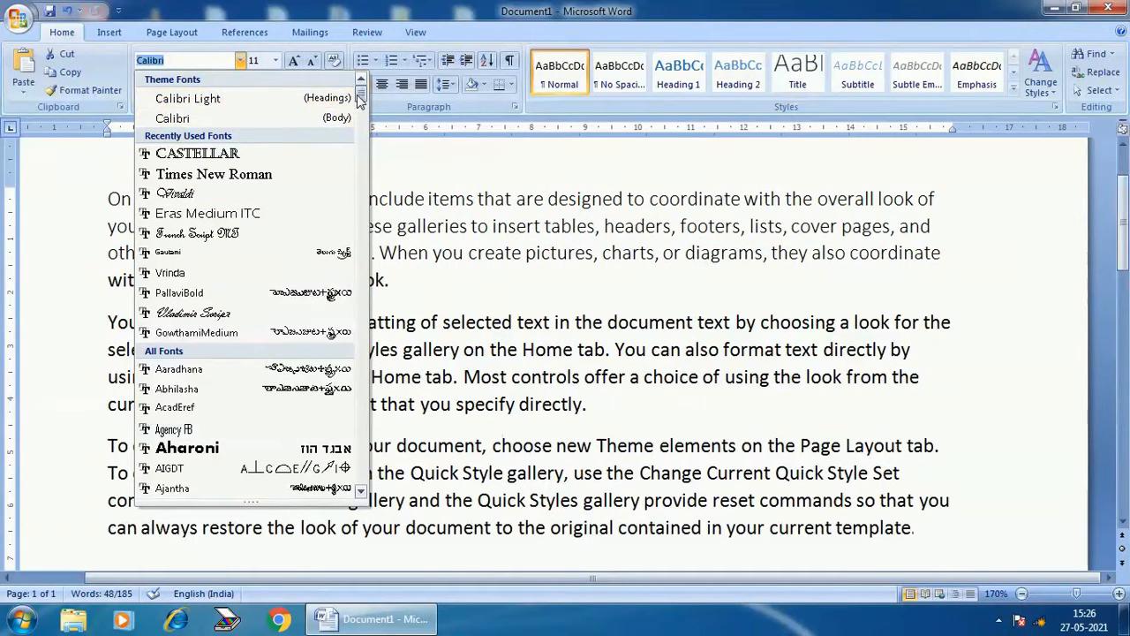
left_click_drag(361, 100, 361, 248)
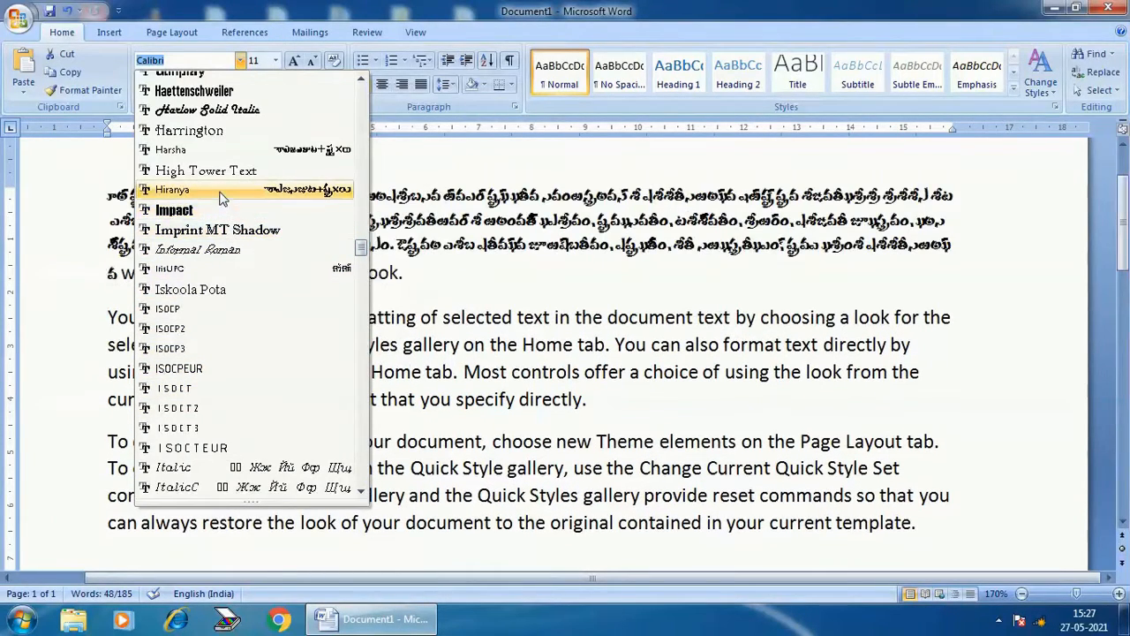
left_click(208, 111)
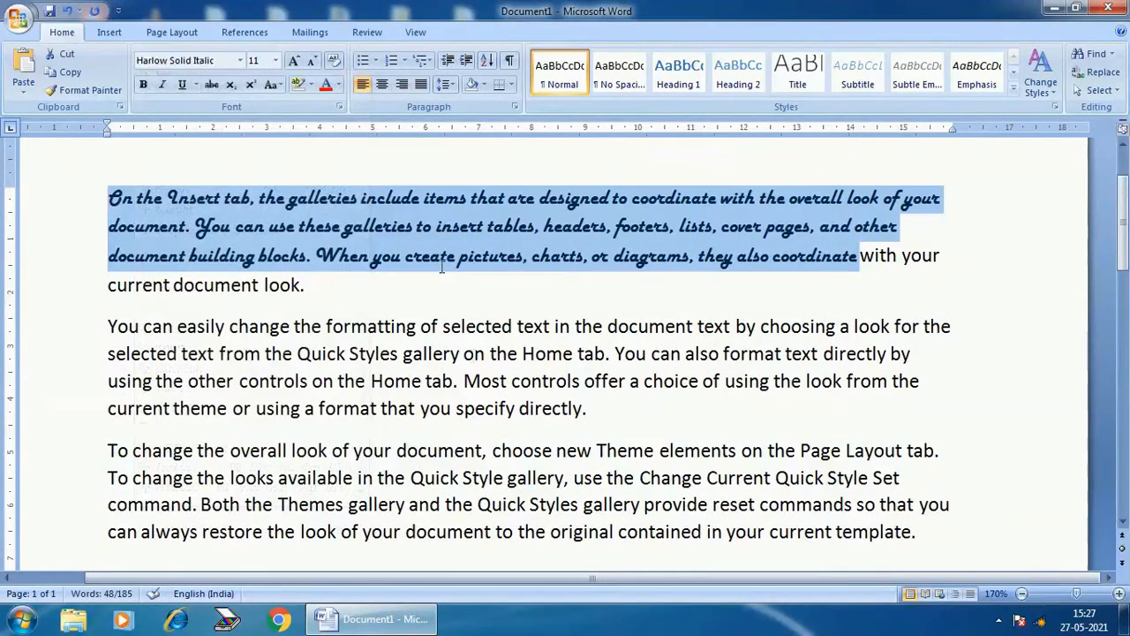
Change the selected lines to the Calibri Light heading font, trying size 12 before settling on size 14
left_click(239, 60)
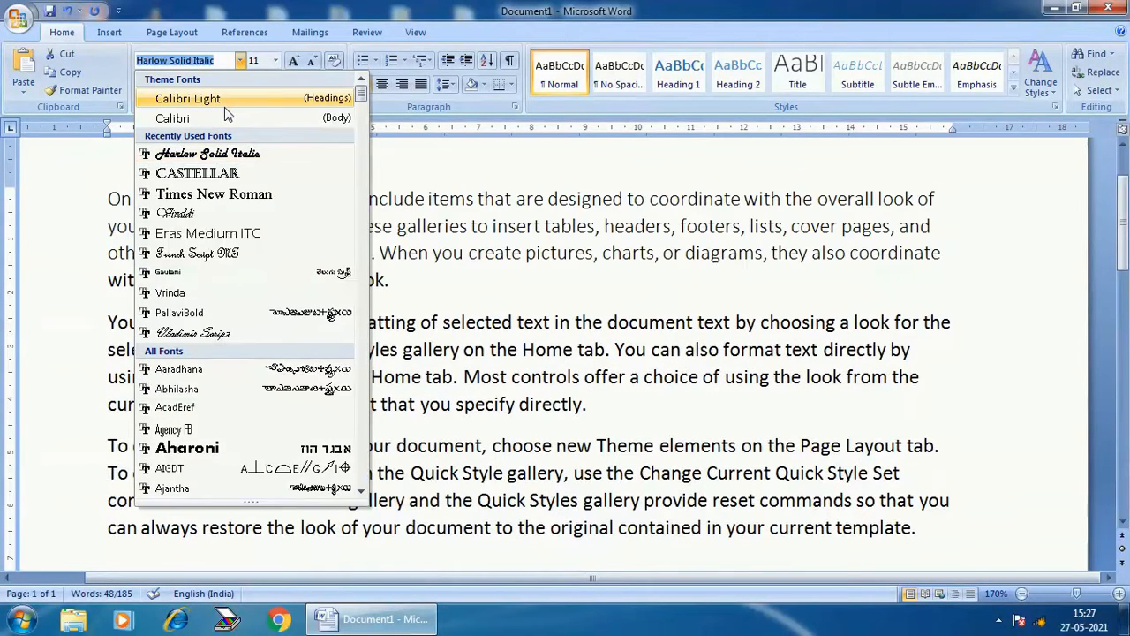
left_click(224, 107)
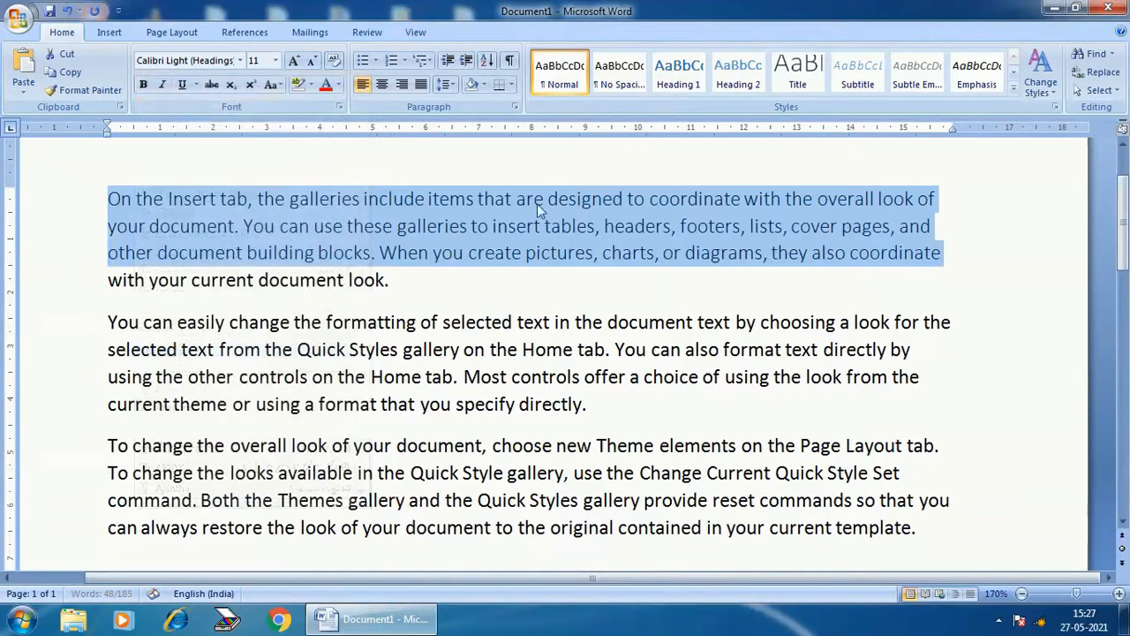
left_click(275, 60)
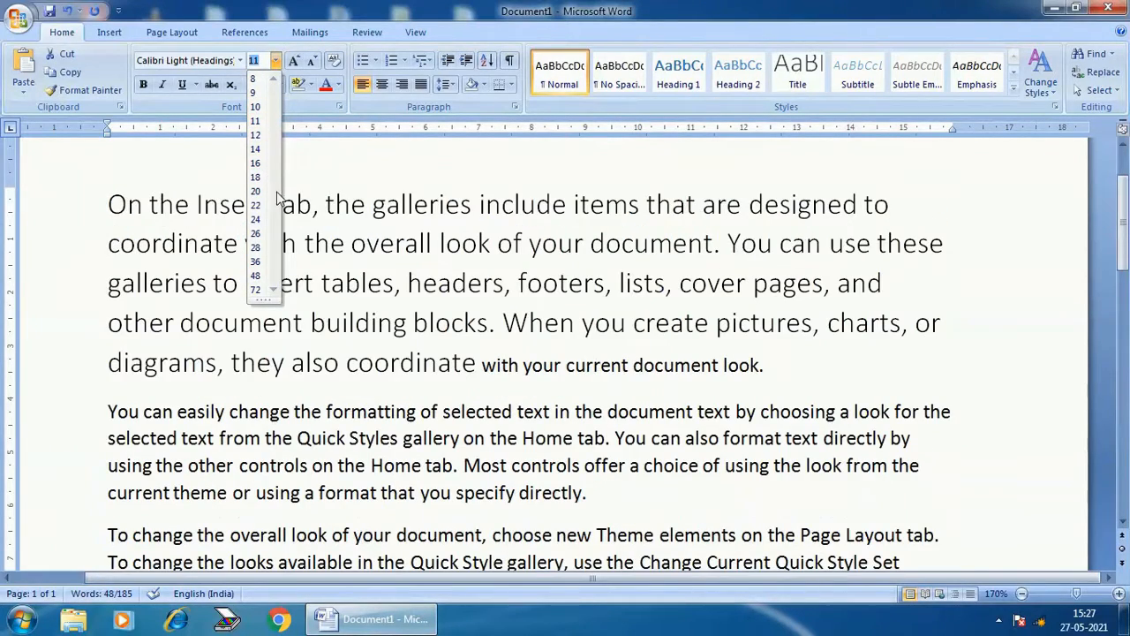
left_click(259, 139)
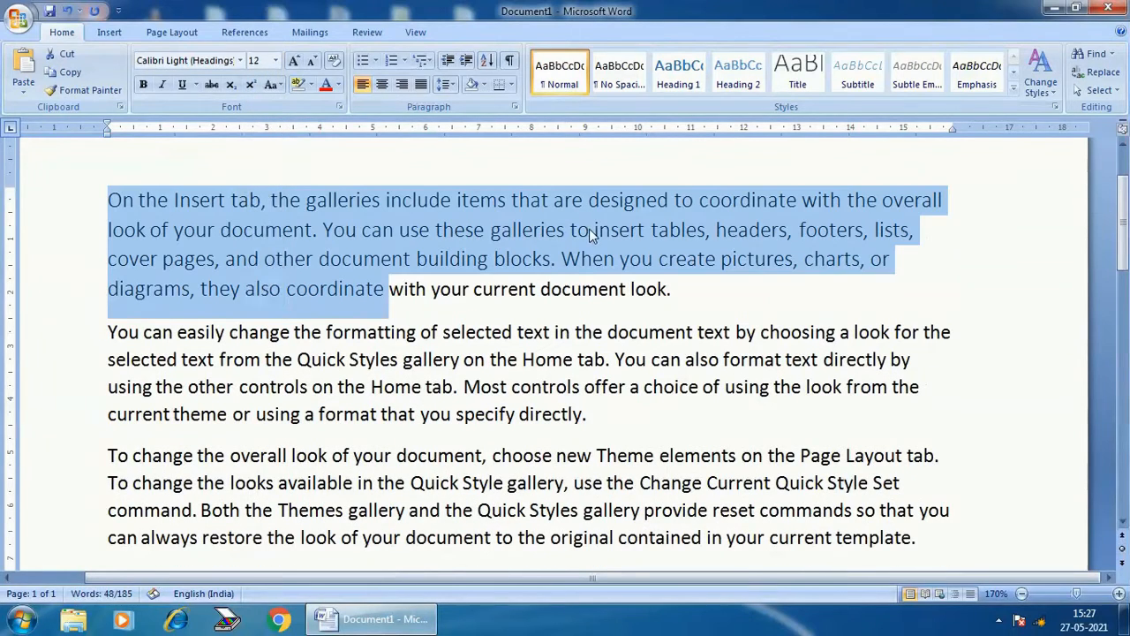
left_click(275, 60)
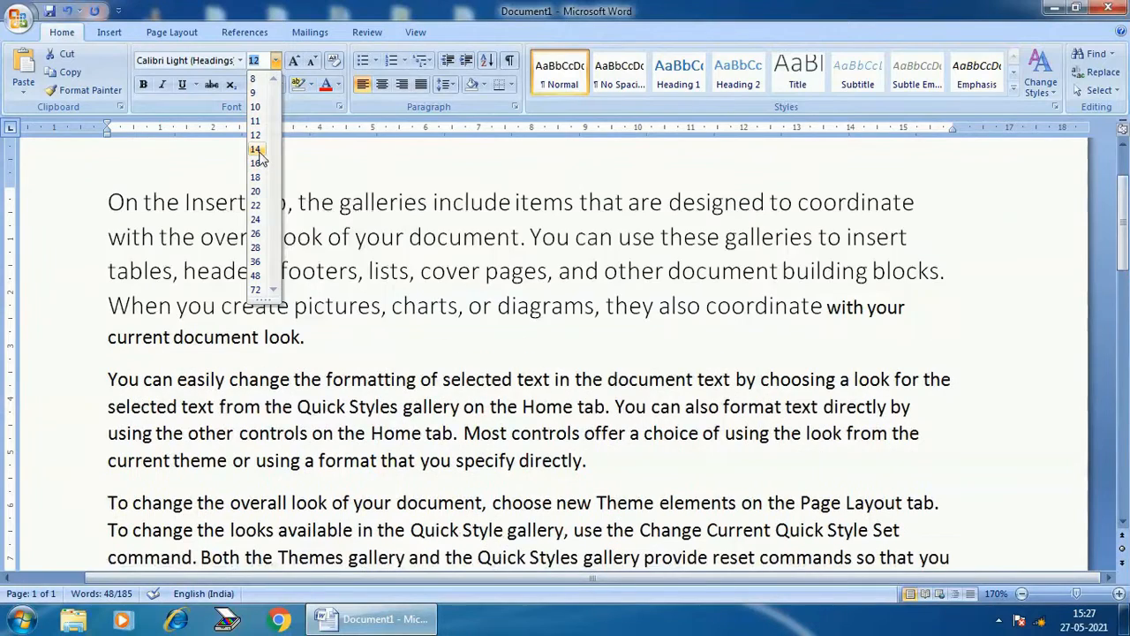
left_click(257, 149)
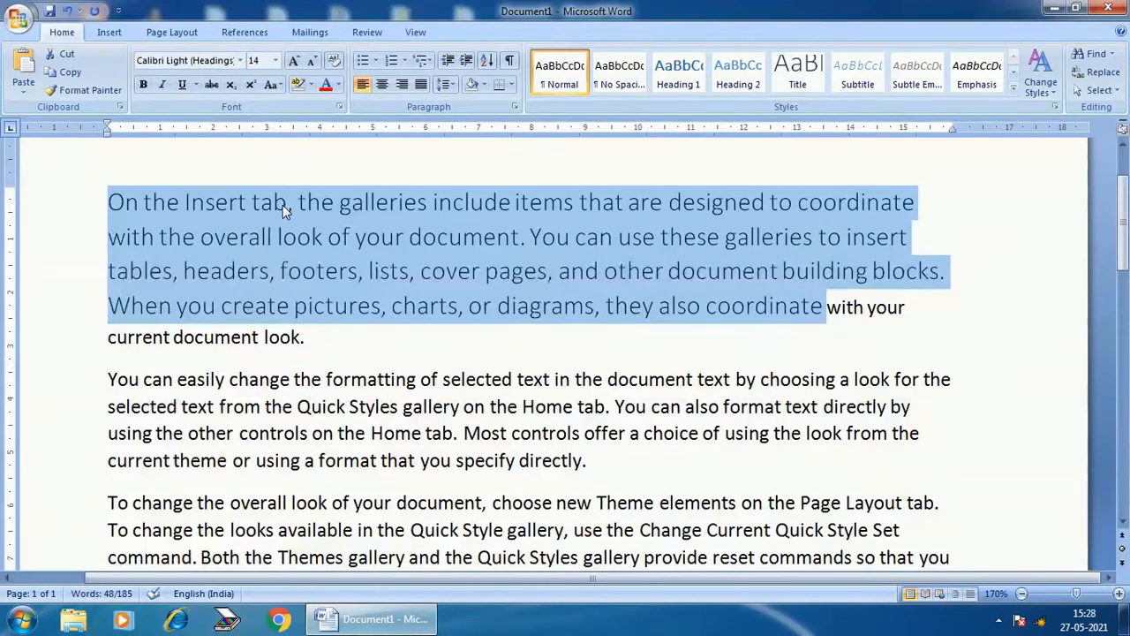
Apply bold, italic and underline formatting to the first paragraph's opening text through "they also coordinate"
left_click(143, 86)
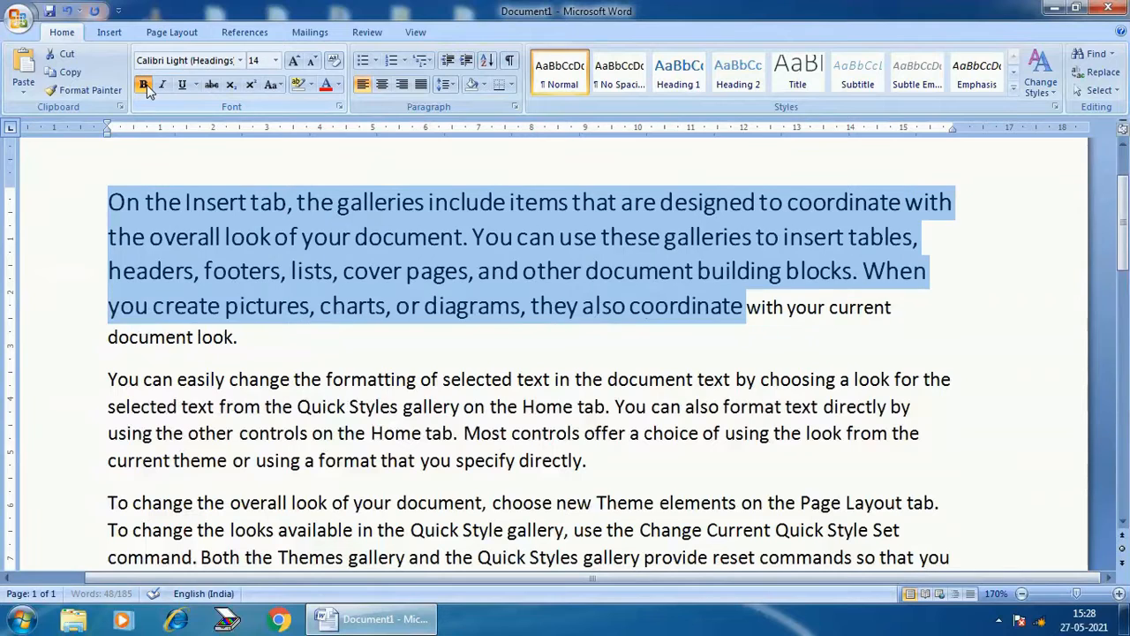
left_click(542, 228)
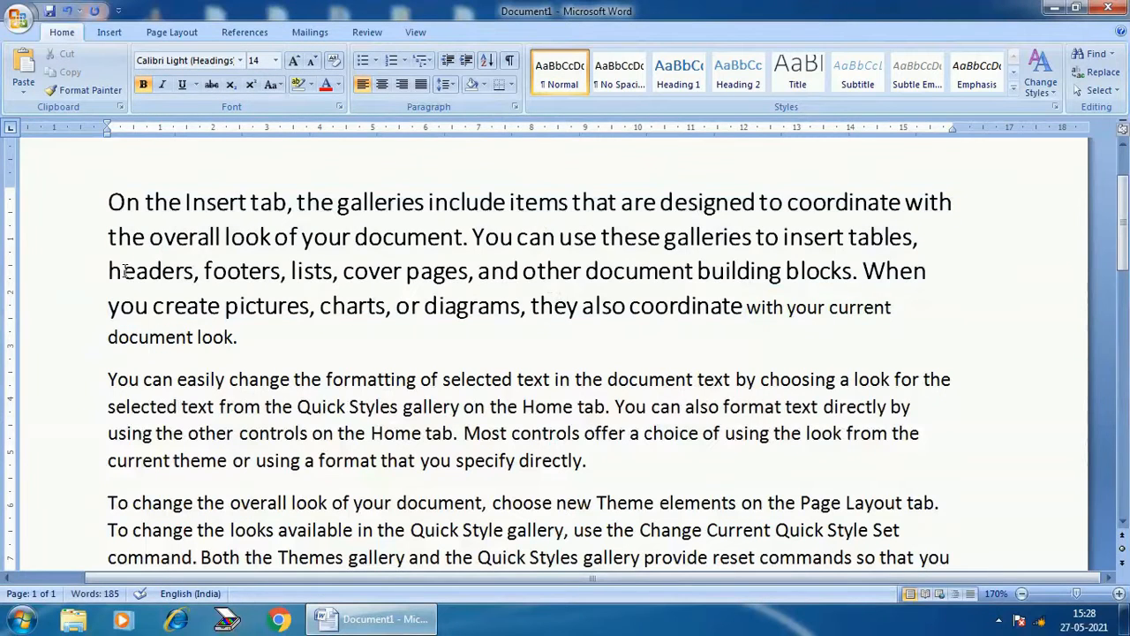
left_click_drag(107, 202, 729, 295)
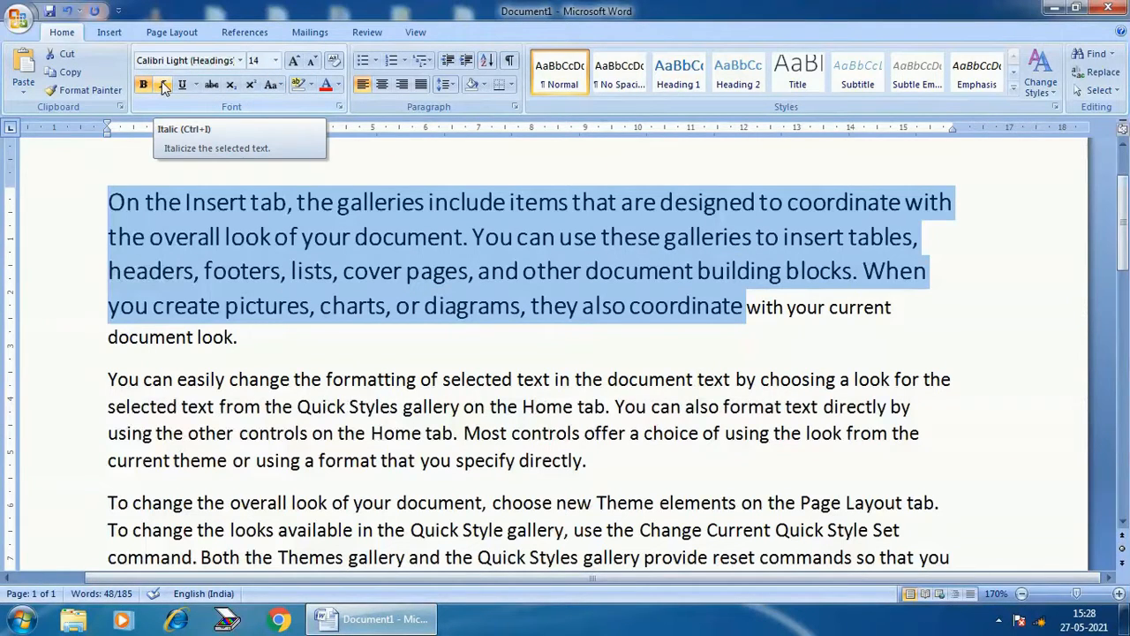
left_click(164, 85)
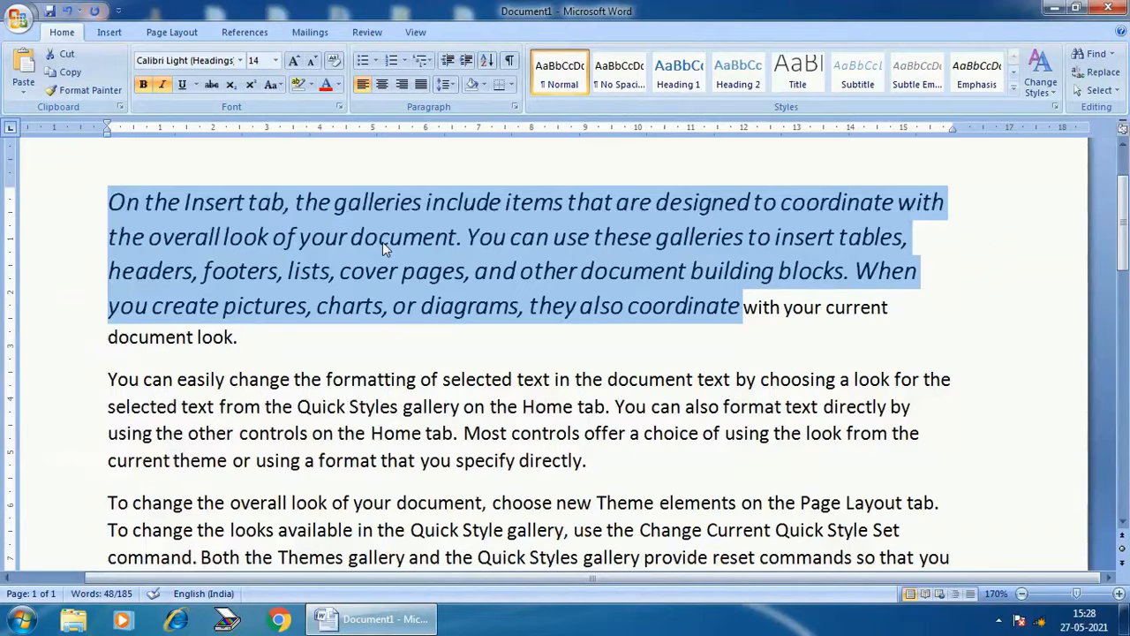
left_click(183, 86)
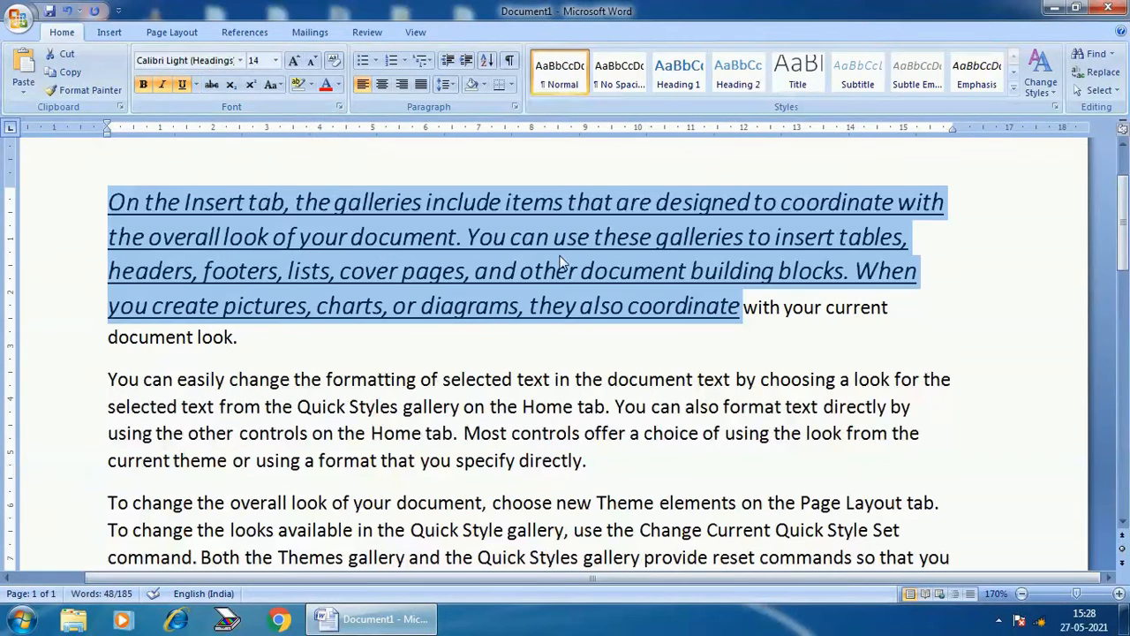
Remove the underline, italic and bold formatting from the selected text in the first paragraph
left_click(183, 84)
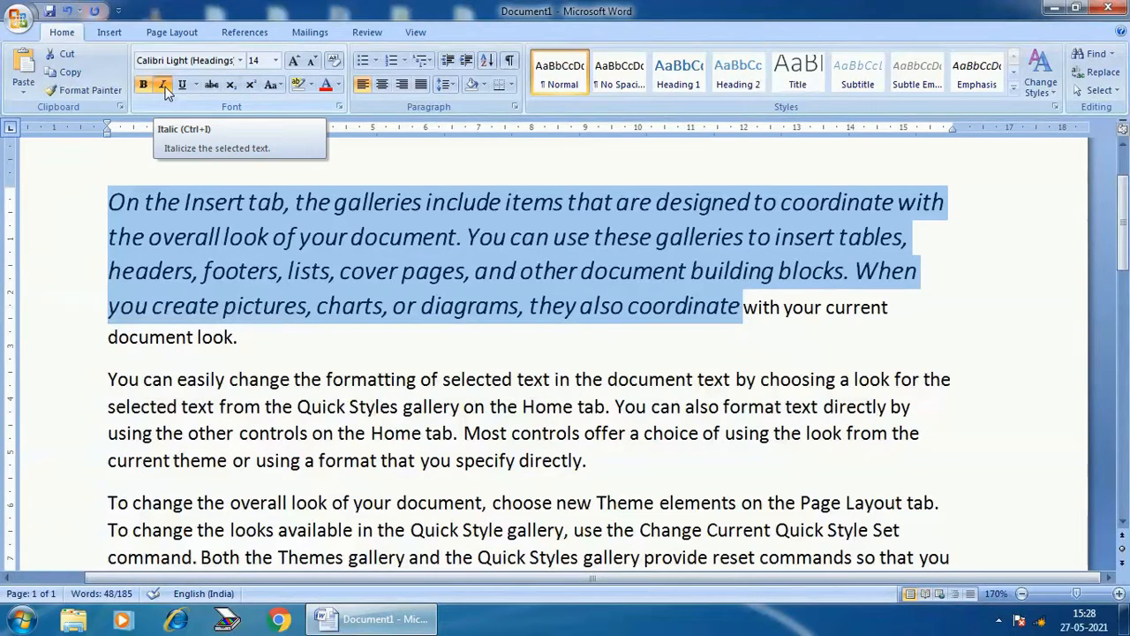
left_click(163, 87)
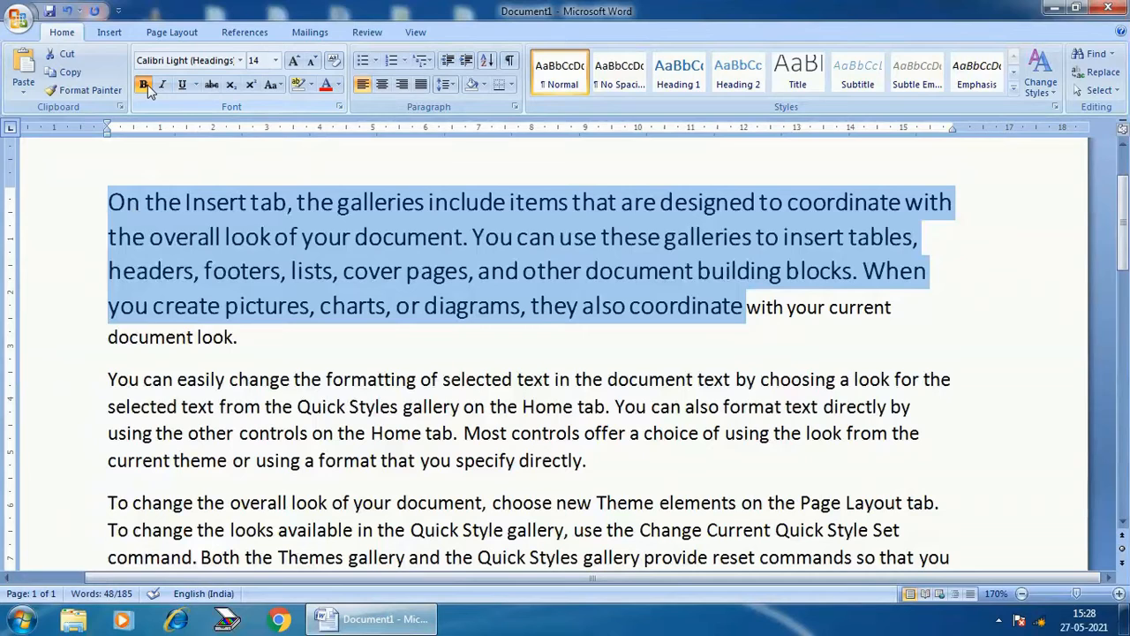
left_click(147, 88)
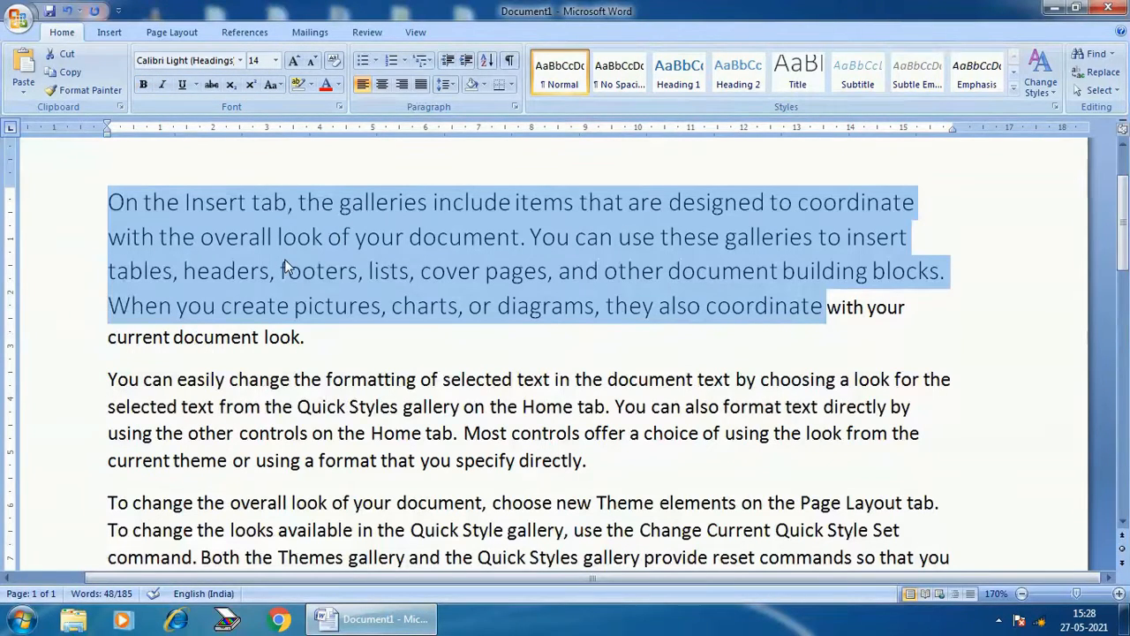
Apply strikethrough to the selected text, clear the selection, and reselect the same text to remove the strikethrough
left_click(212, 83)
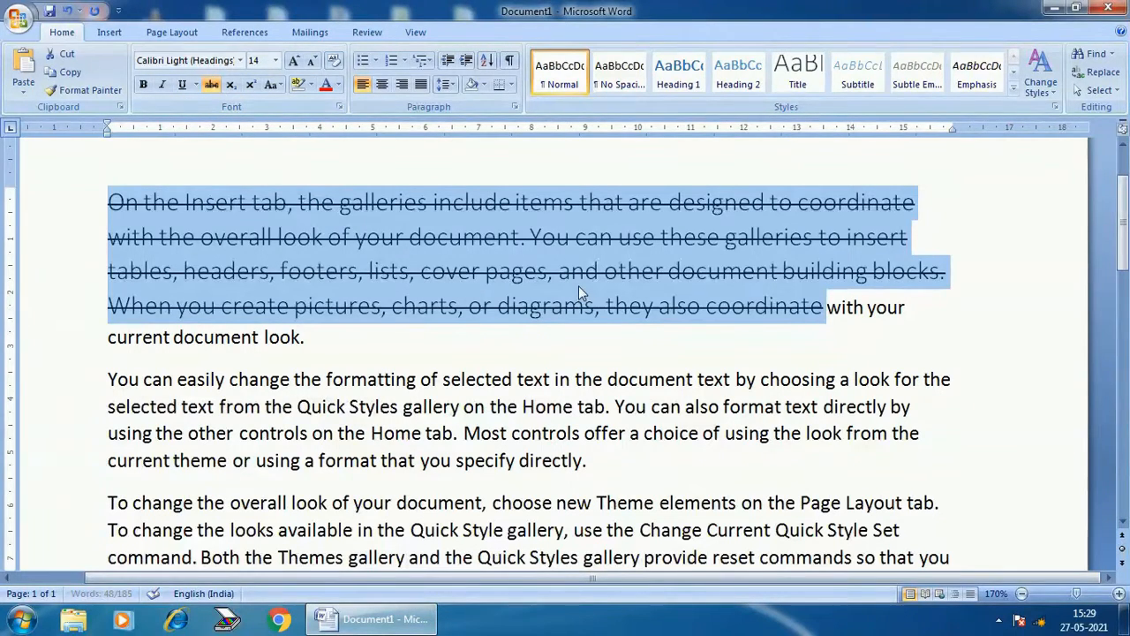
left_click(584, 281)
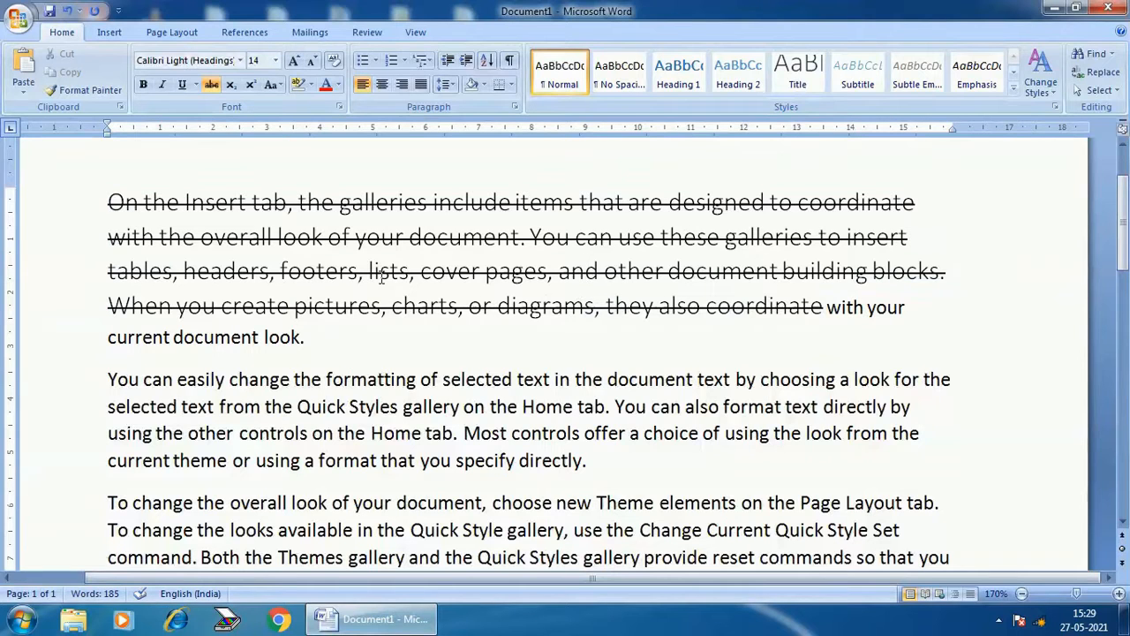
left_click(112, 209)
left_click_drag(112, 209, 821, 303)
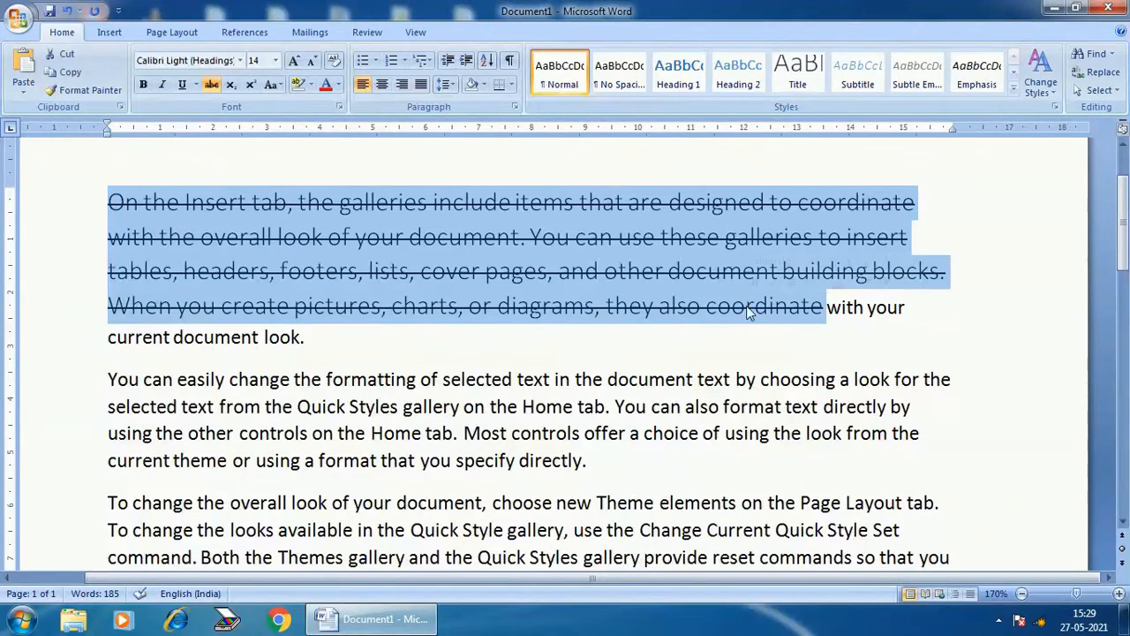
left_click(212, 85)
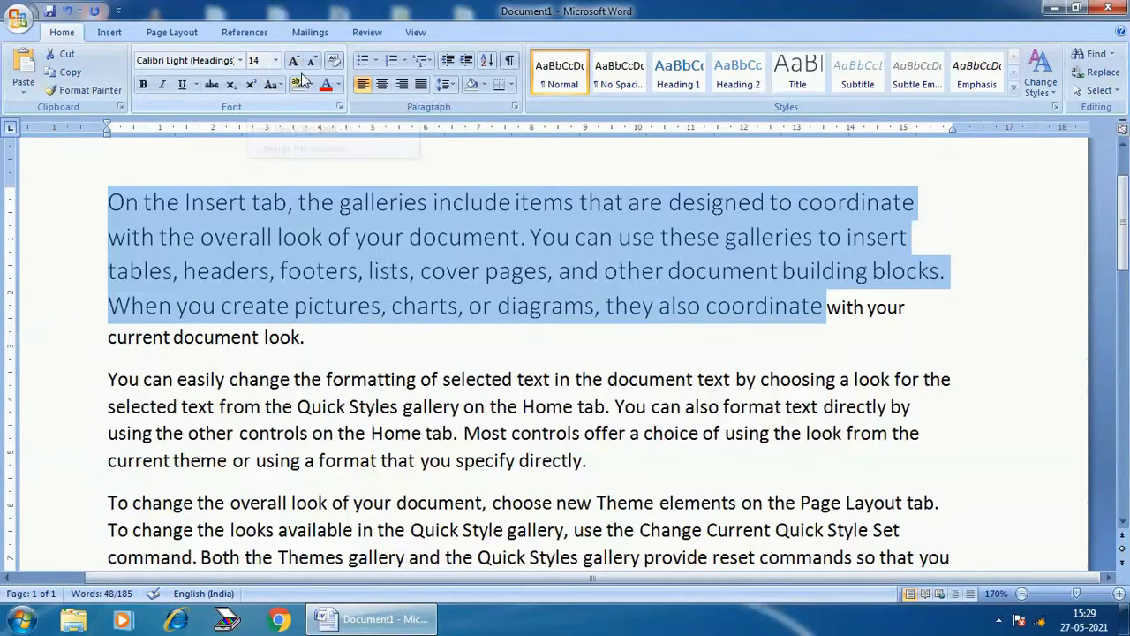
Grow the selected text's font in increments to size 20, and shrink it in increments to size 14
left_click(294, 62)
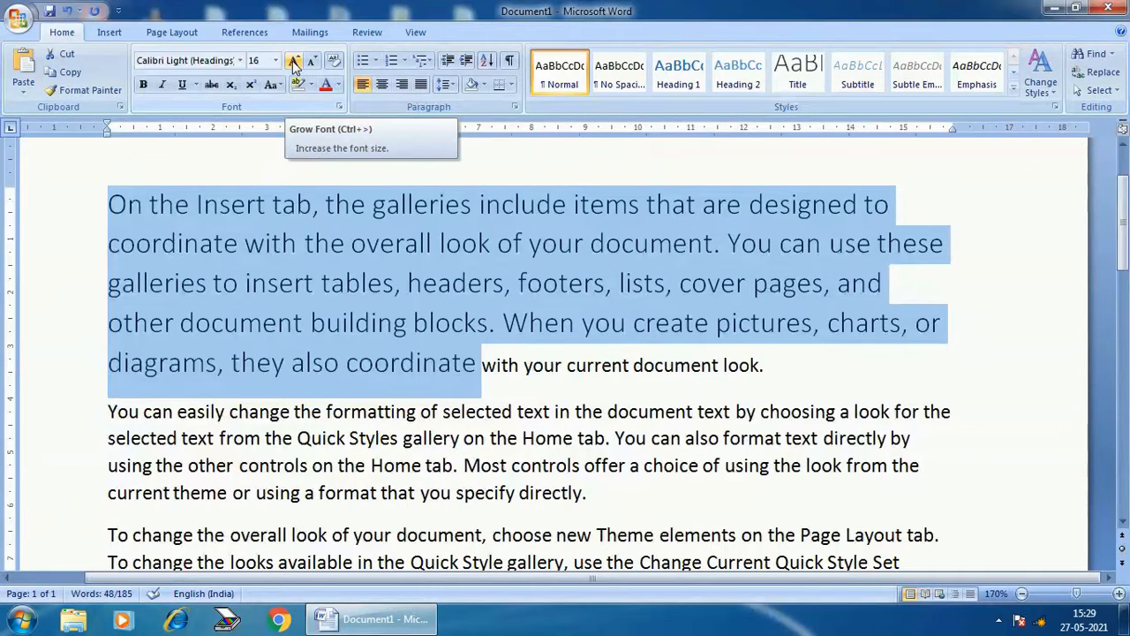
left_click(295, 63)
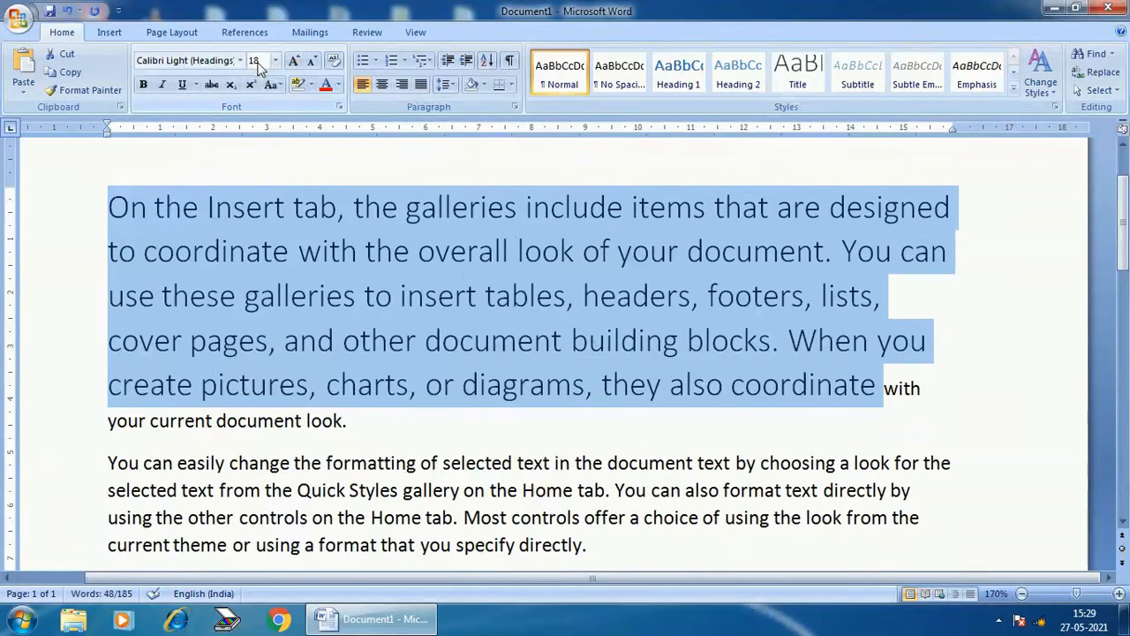
left_click(295, 62)
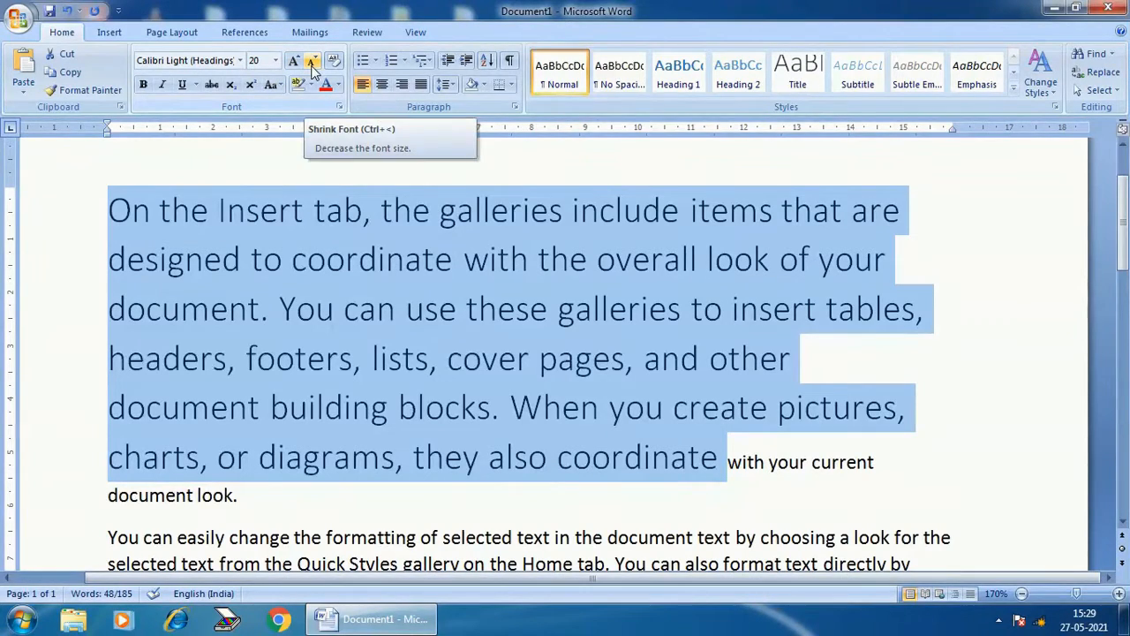
left_click(312, 61)
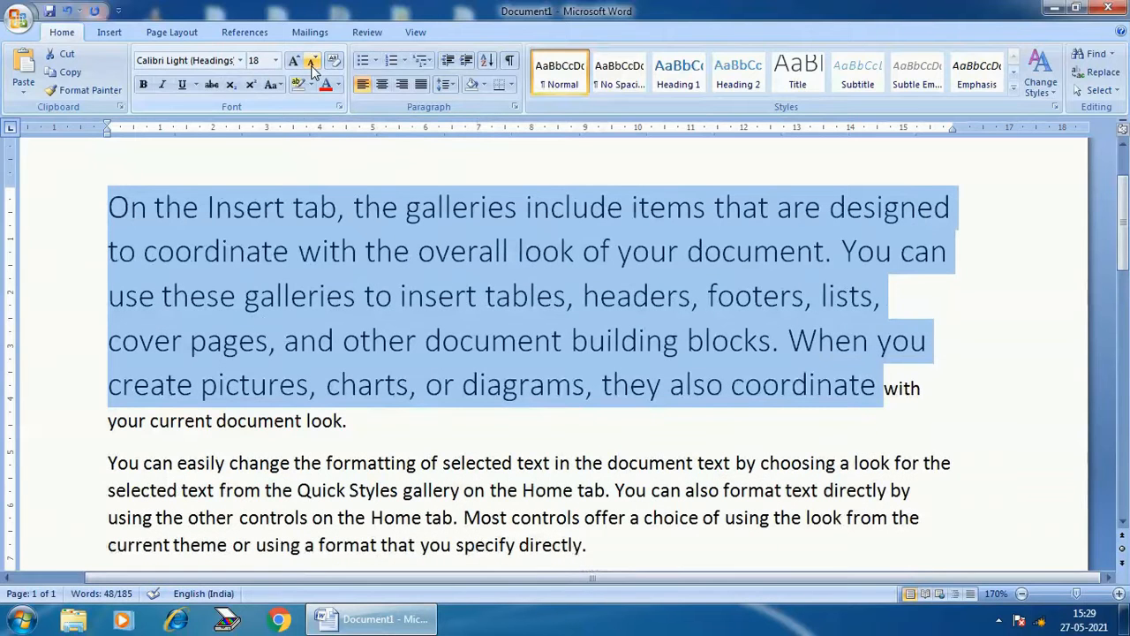
left_click(313, 62)
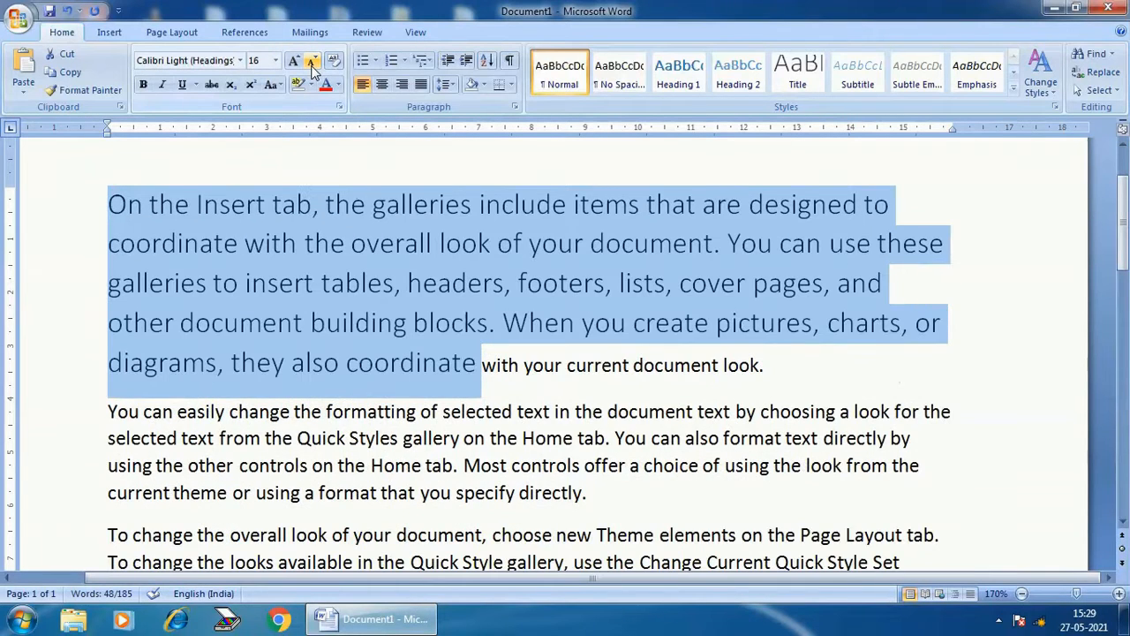
left_click(312, 64)
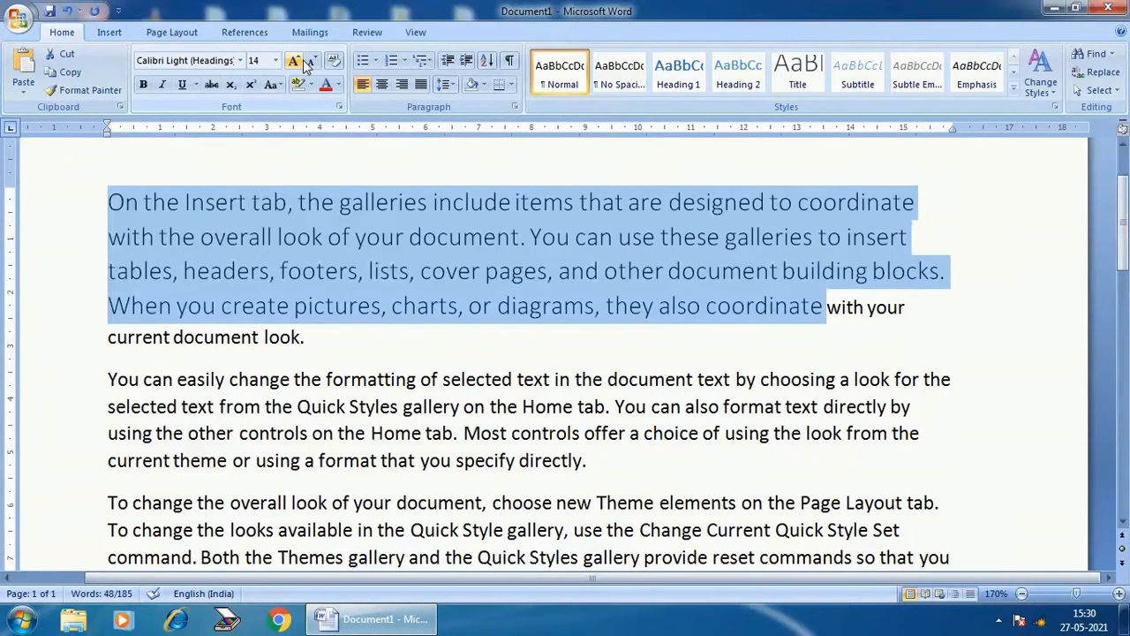
Grow the selected text's font in increments to size 22, and shrink it in increments to size 14
left_click(294, 60)
left_click(294, 60)
left_click(294, 60)
left_click(295, 60)
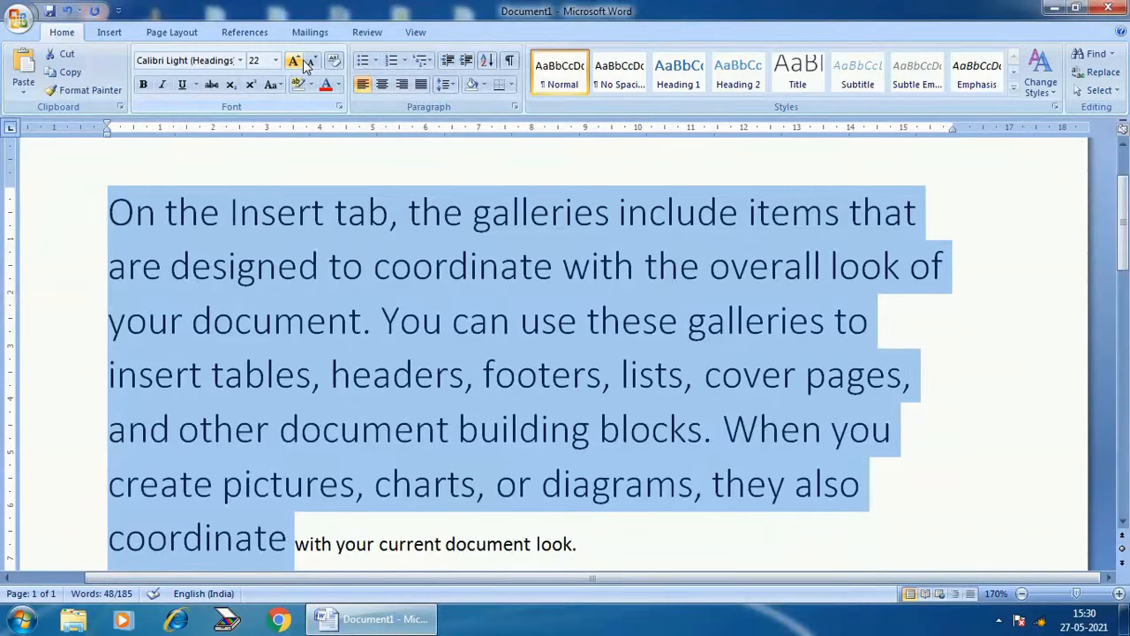
left_click(305, 64)
left_click(305, 63)
left_click(305, 64)
left_click(305, 63)
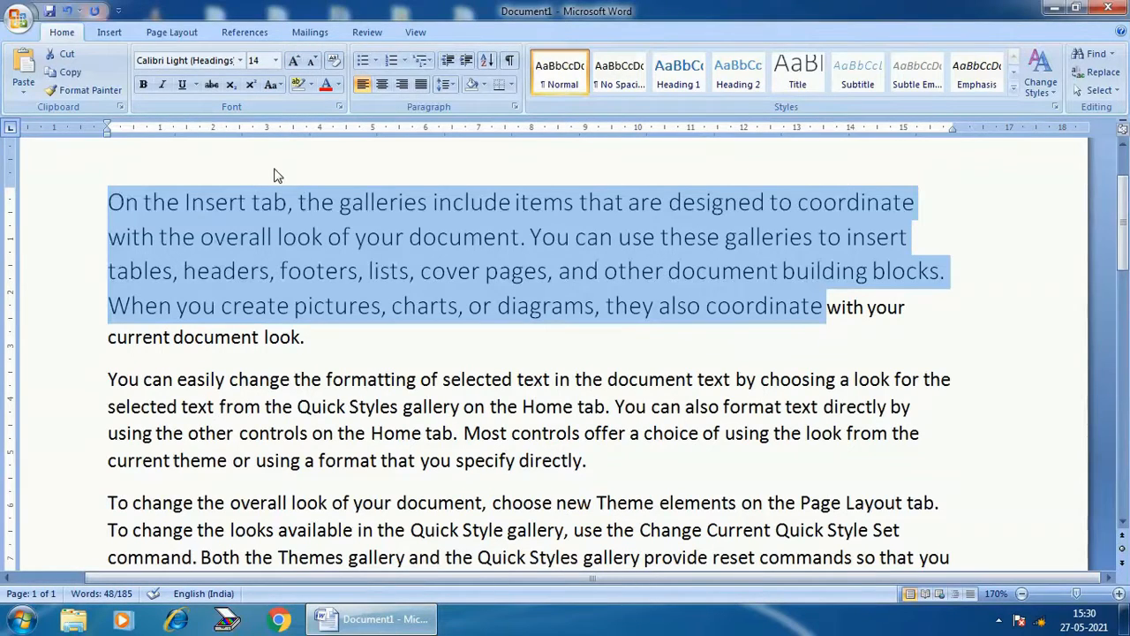
Set the selected text's highlight to No Color, and color the first paragraph through "with your" blue from the standard colors in the Colors dialog
left_click(311, 85)
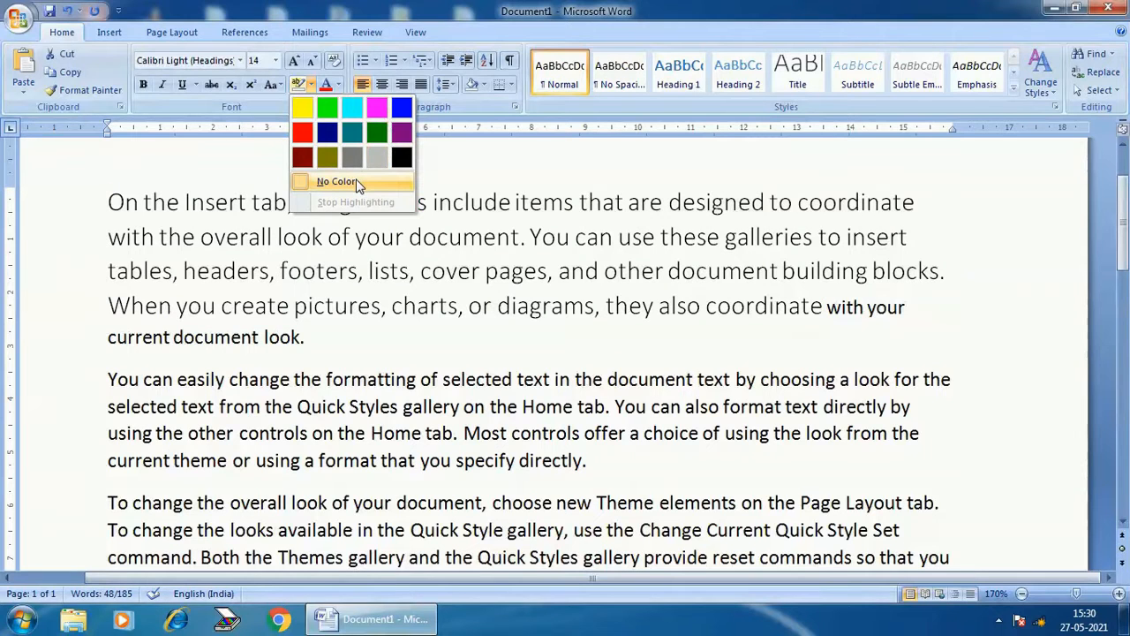
left_click(357, 183)
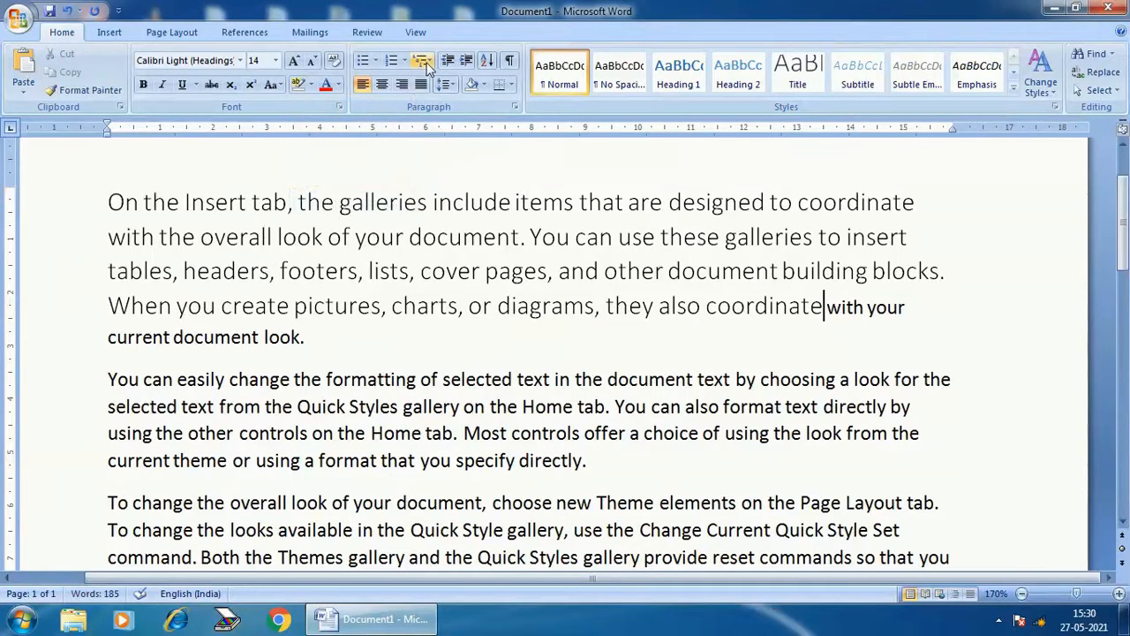
left_click_drag(109, 202, 884, 294)
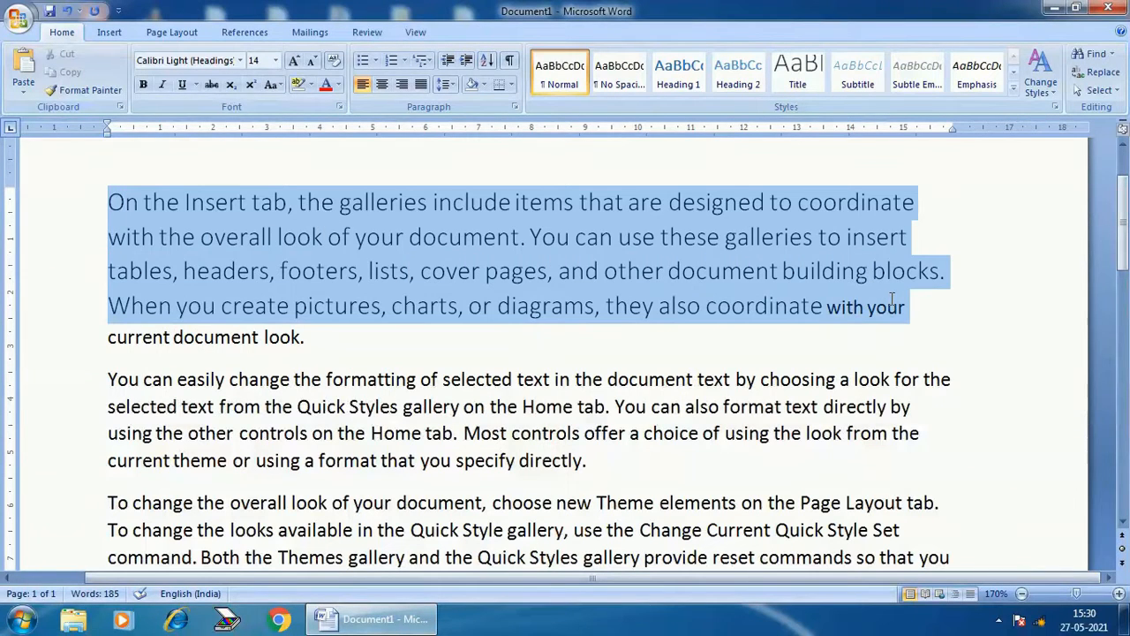
left_click(338, 85)
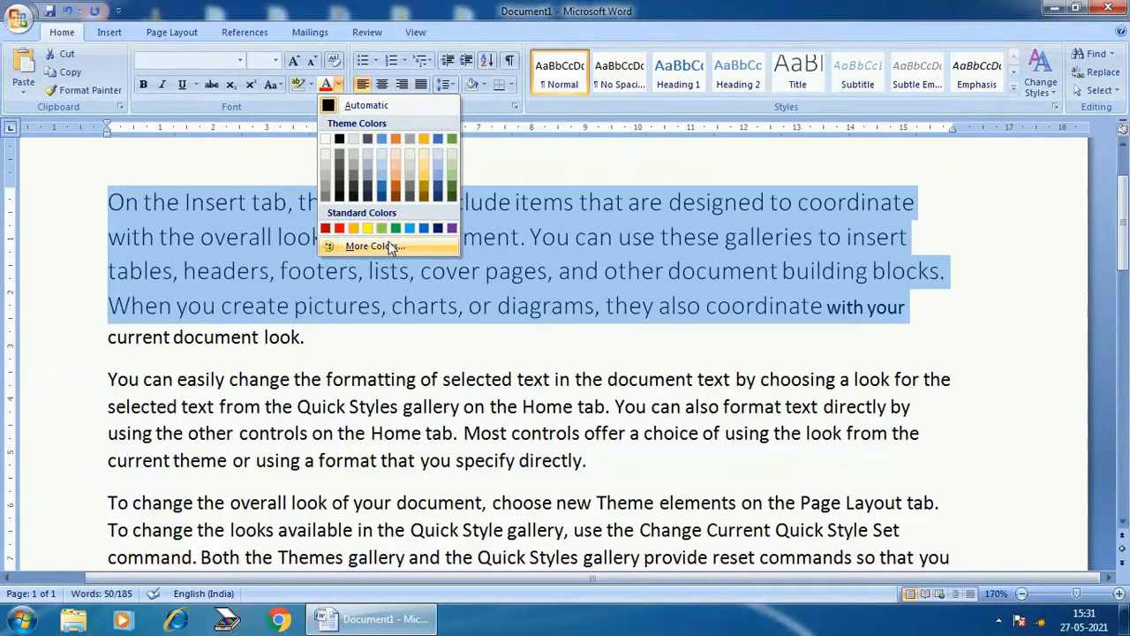
left_click(393, 245)
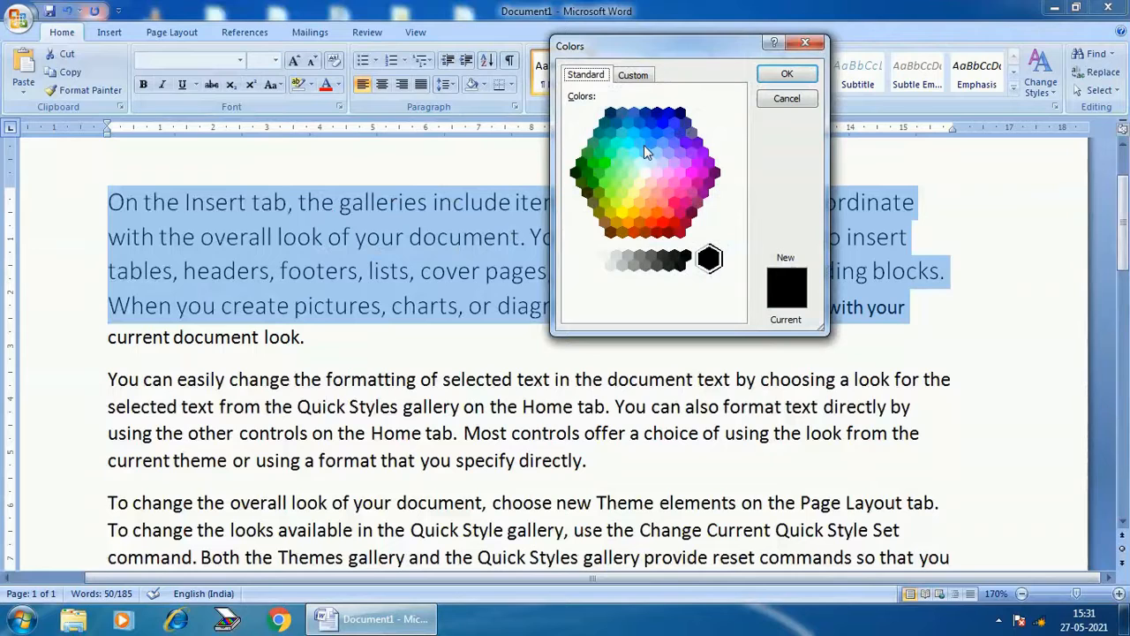
left_click(674, 122)
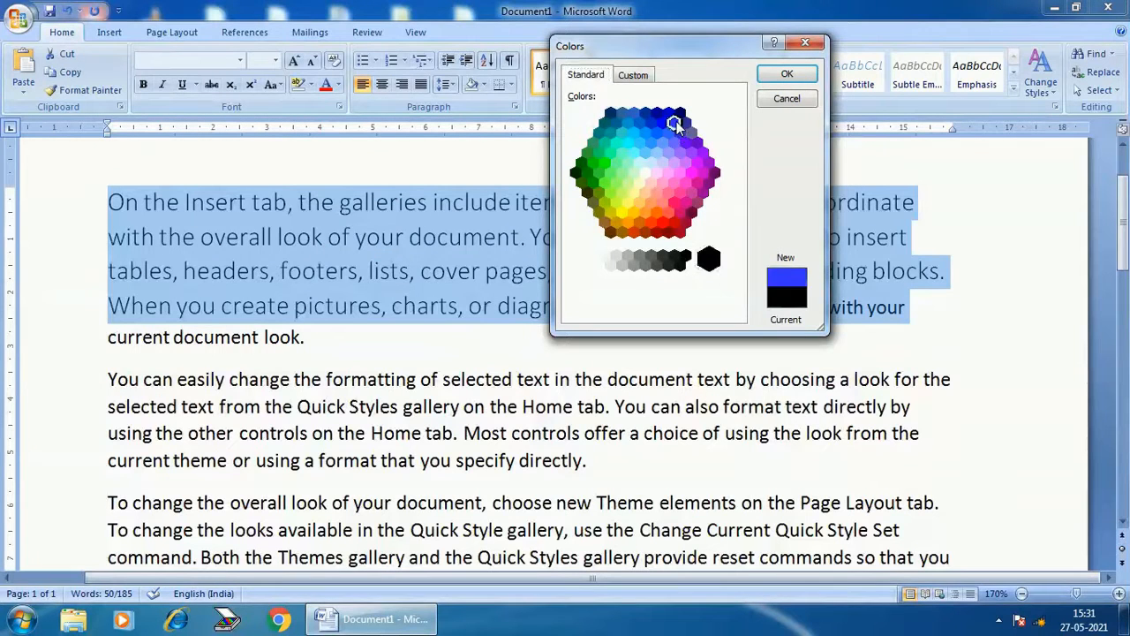
left_click(784, 76)
left_click(587, 209)
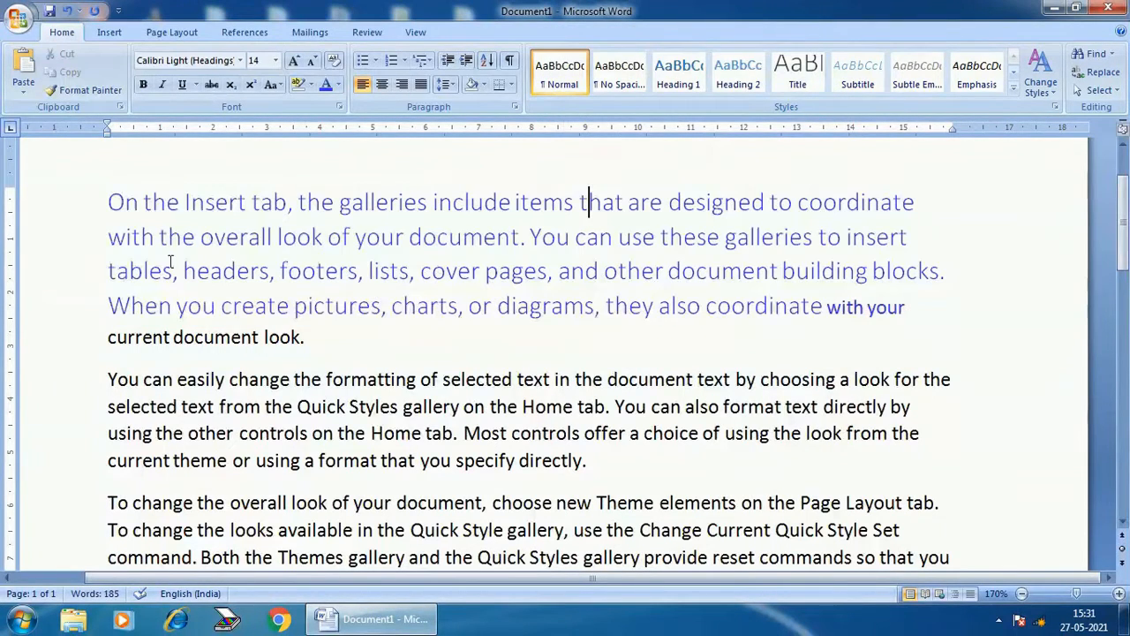
Select the blue text through "with your" and set its font color to the black theme color
left_click_drag(108, 212, 908, 309)
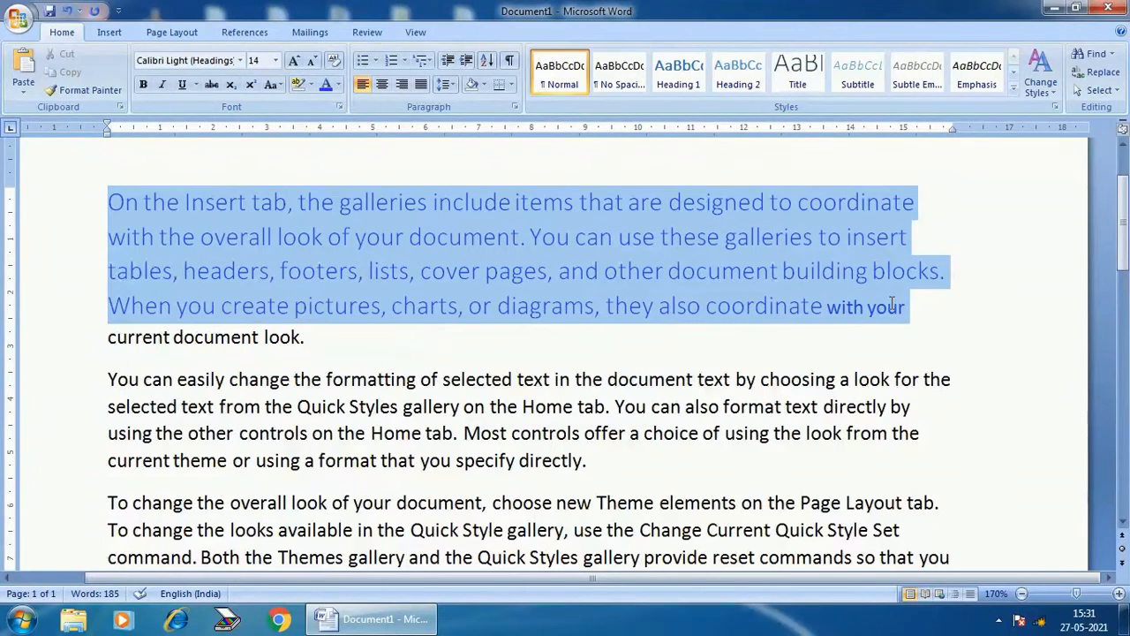
left_click(336, 85)
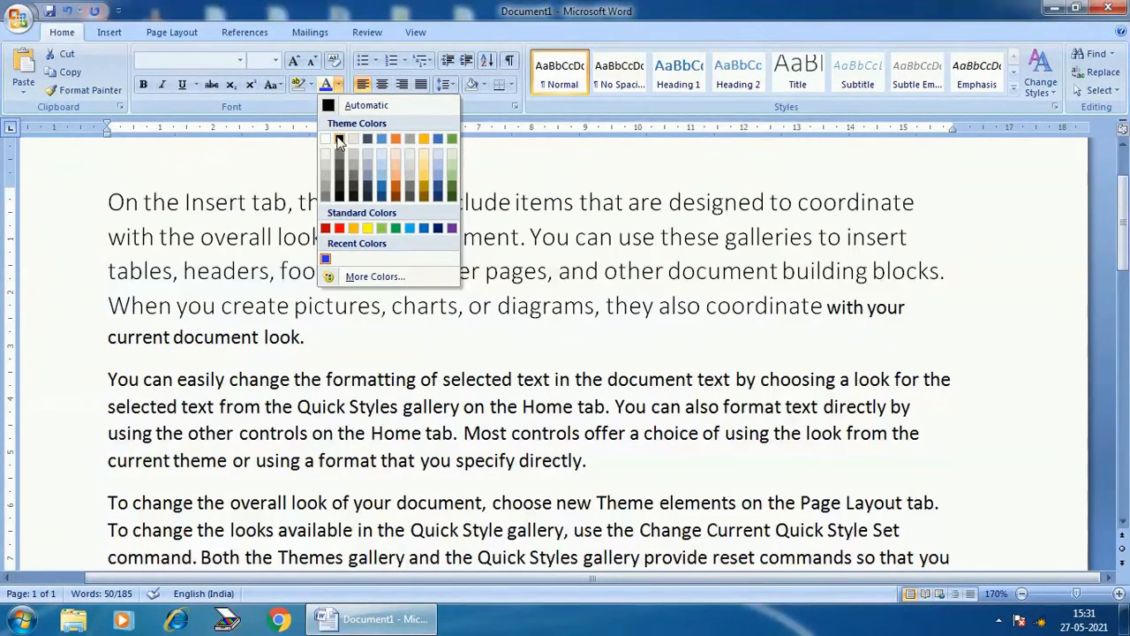
left_click(339, 152)
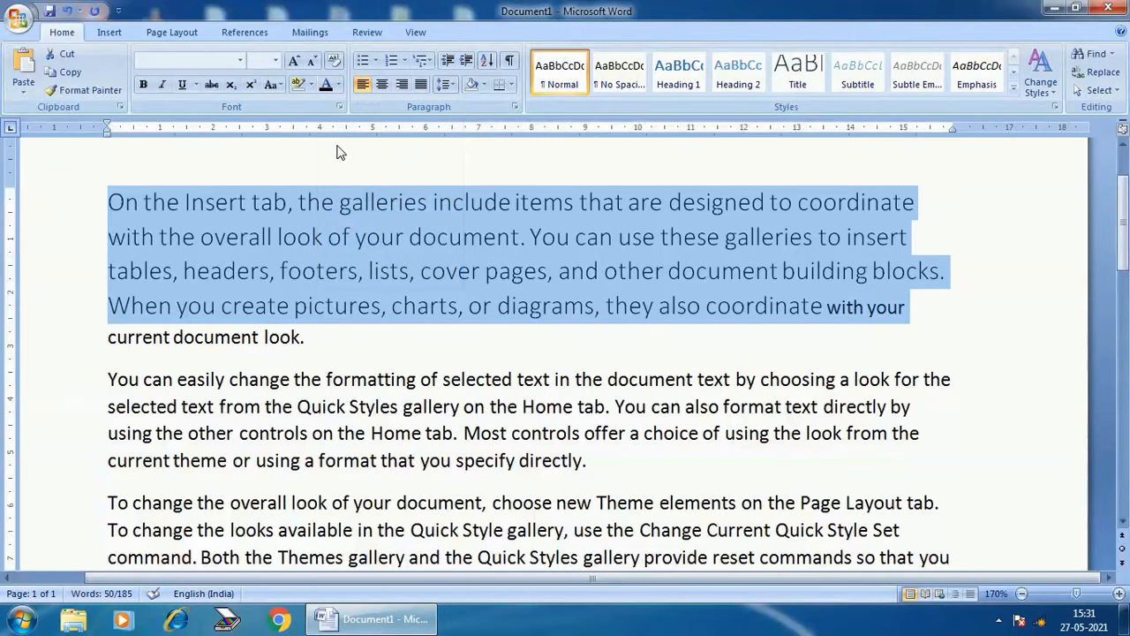
left_click(278, 86)
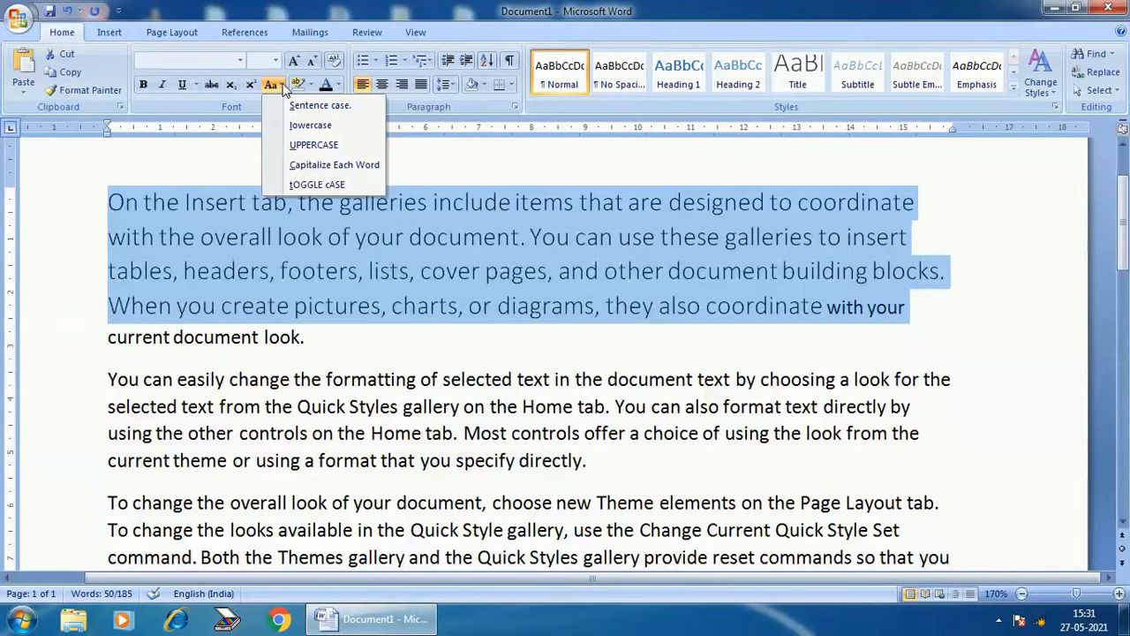
left_click(354, 255)
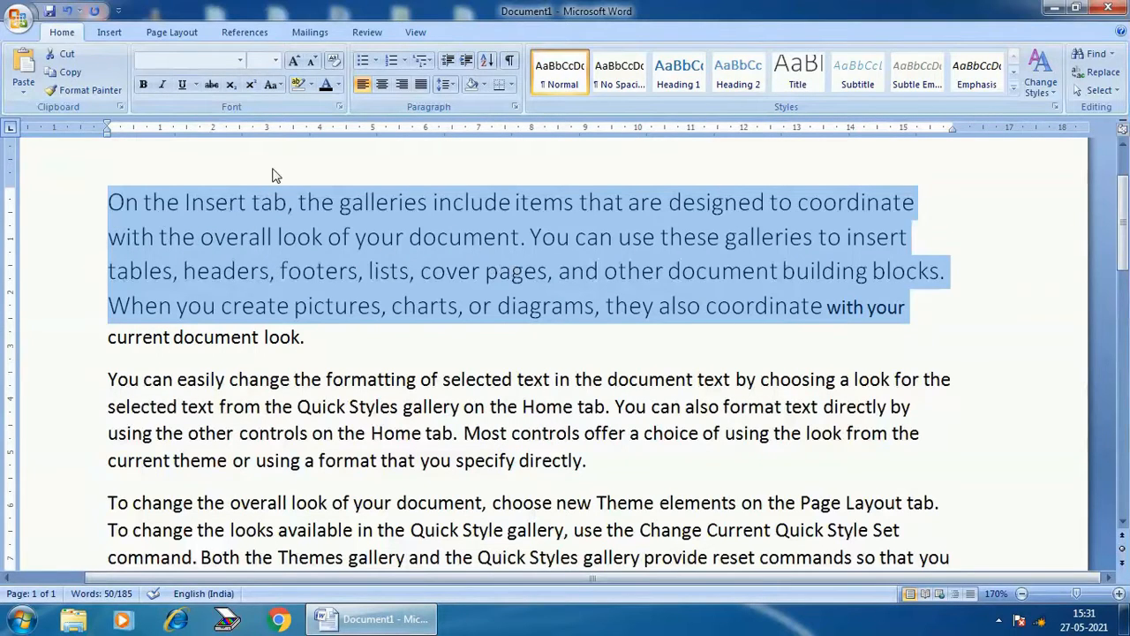
left_click(279, 88)
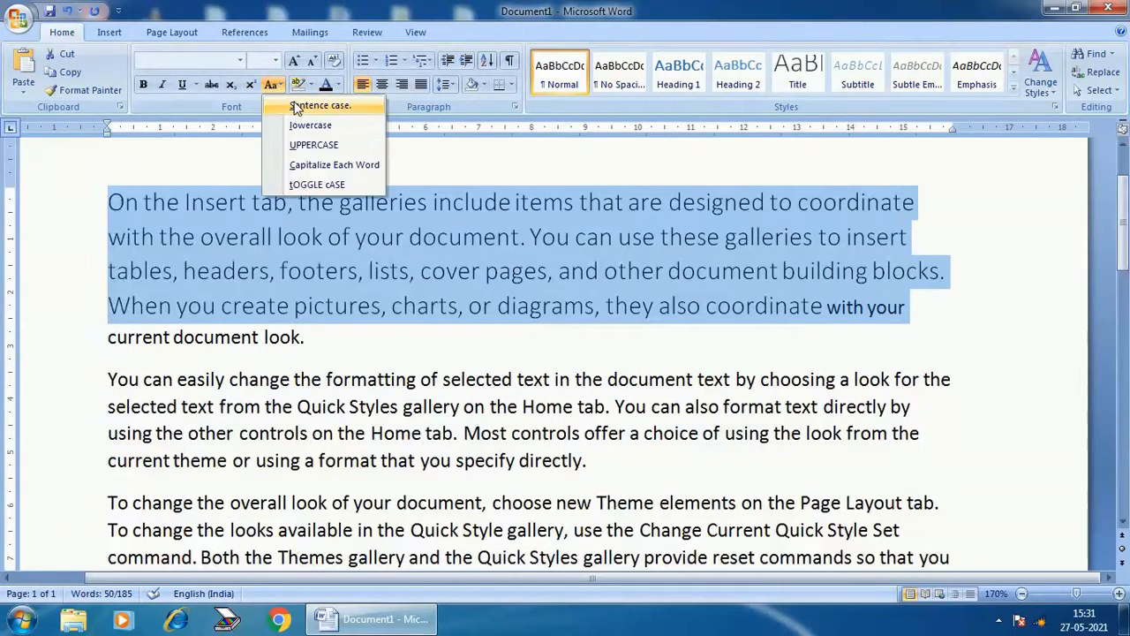
left_click(151, 218)
left_click(152, 212)
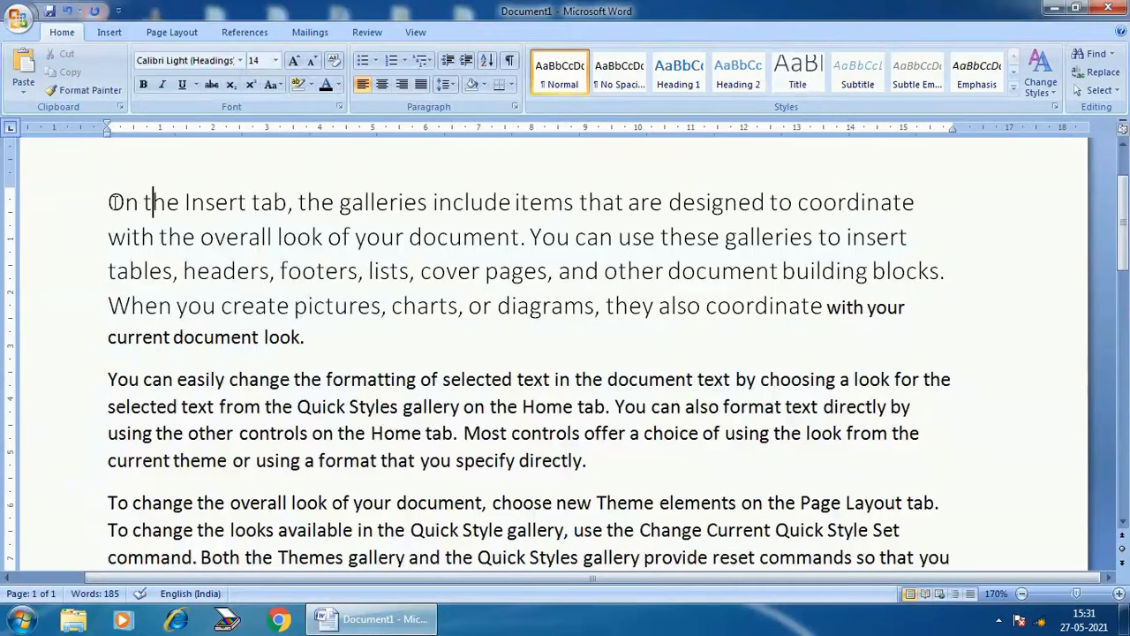
Select the first paragraph's text through "with your" and change its case to lowercase
left_click_drag(108, 202, 910, 309)
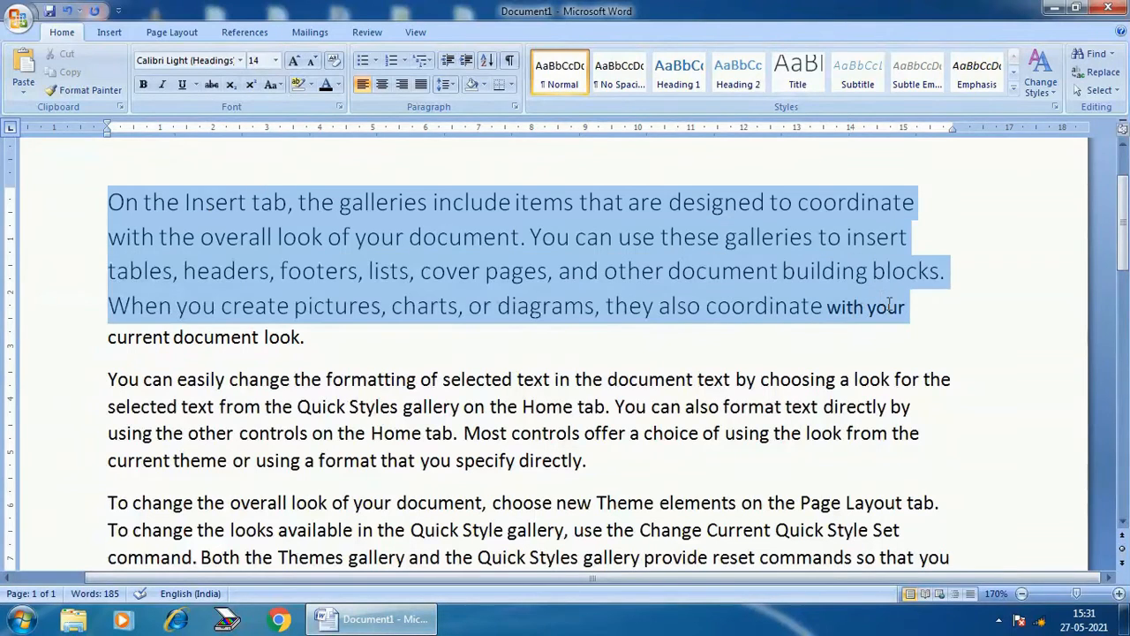
left_click(282, 85)
left_click(291, 103)
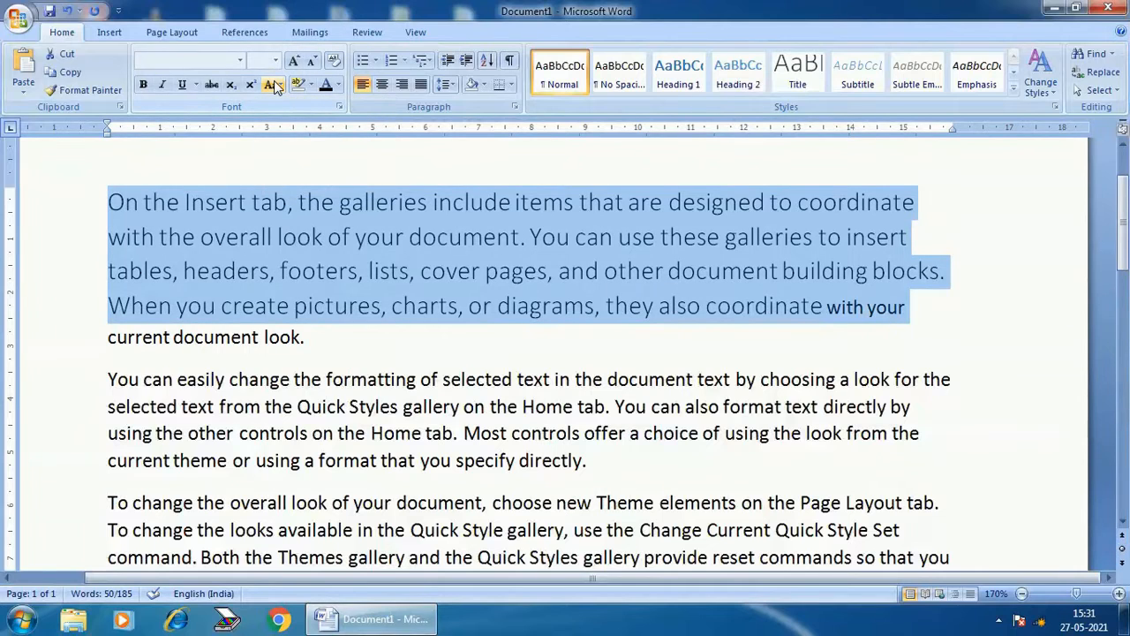
left_click(276, 82)
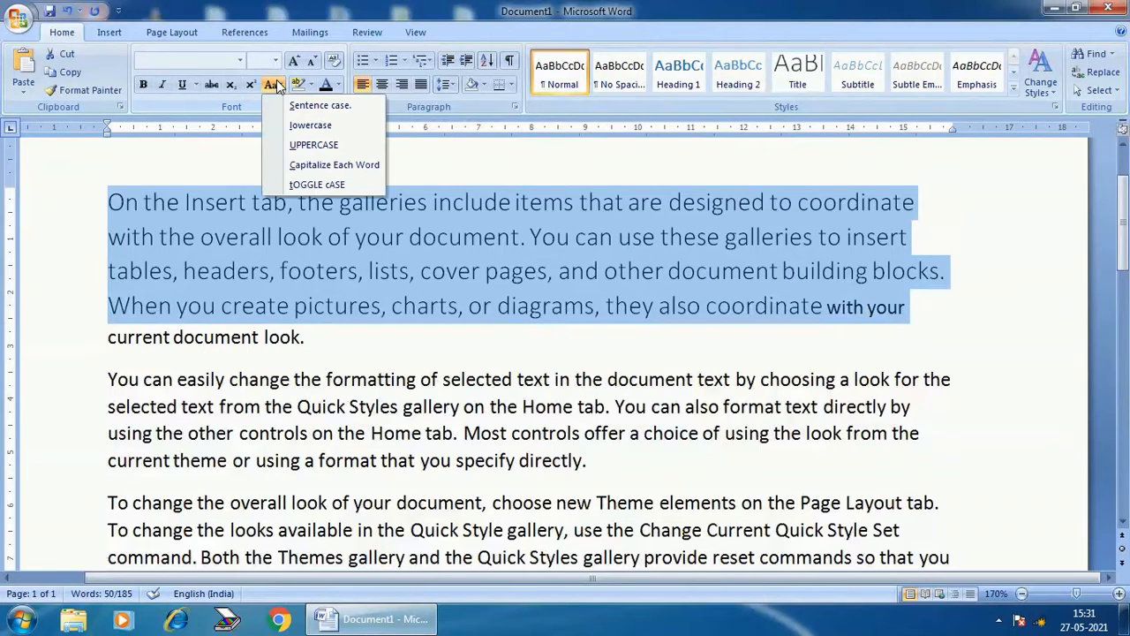
left_click(332, 126)
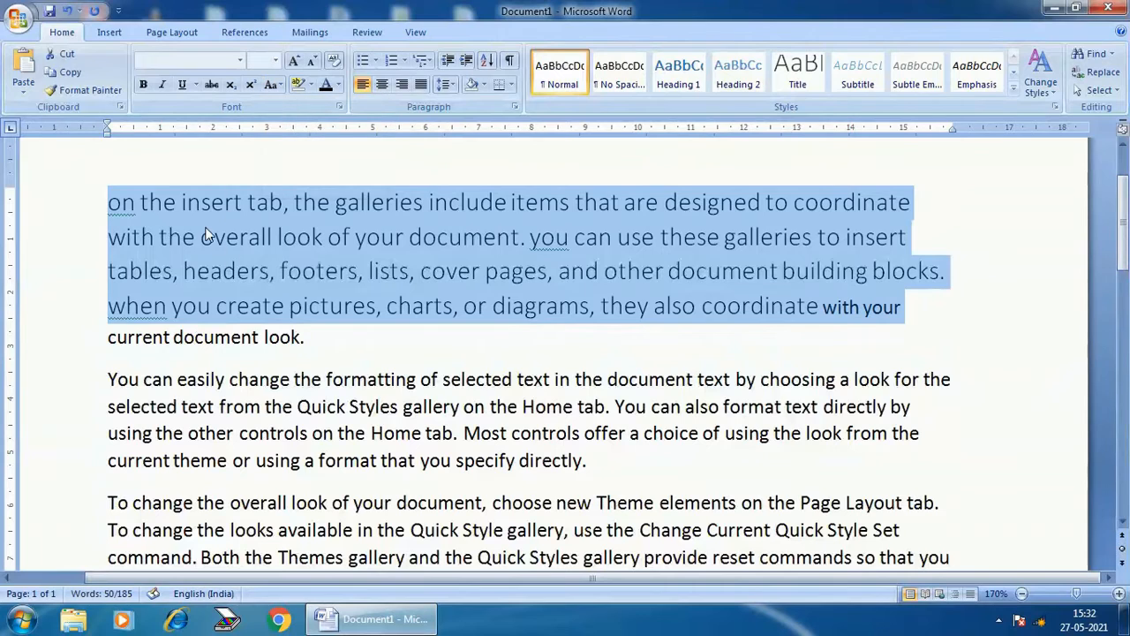
left_click(201, 237)
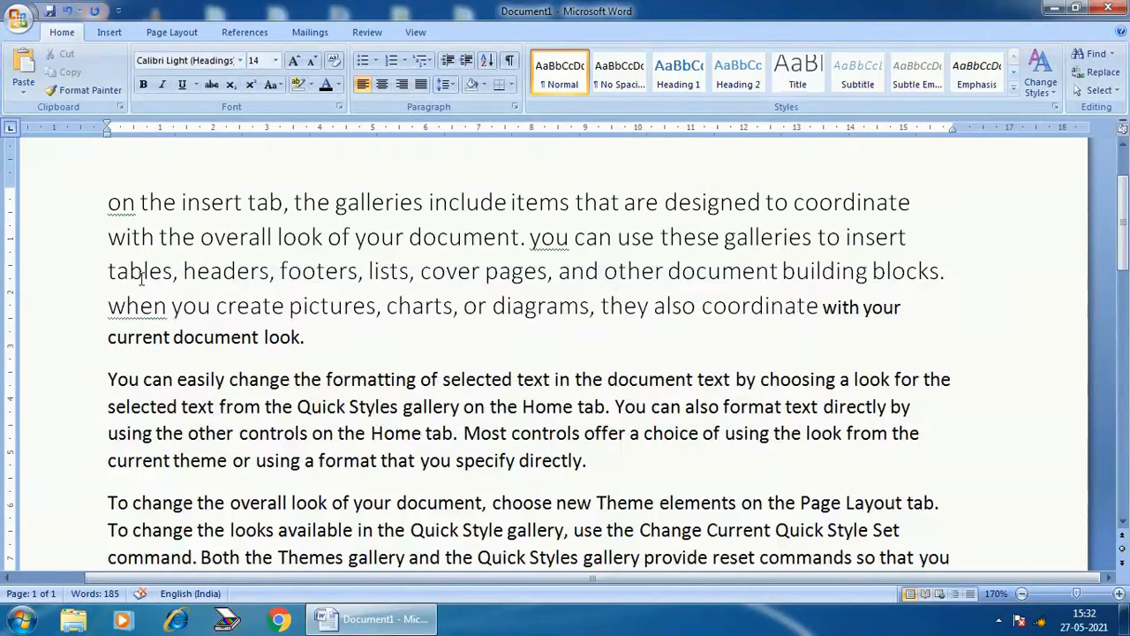
Capitalize the first paragraph's sentence starts by retyping the opening letter as "O" and accepting the grammar suggestions "You" and "When"
left_click(122, 201)
key("BackSpace")
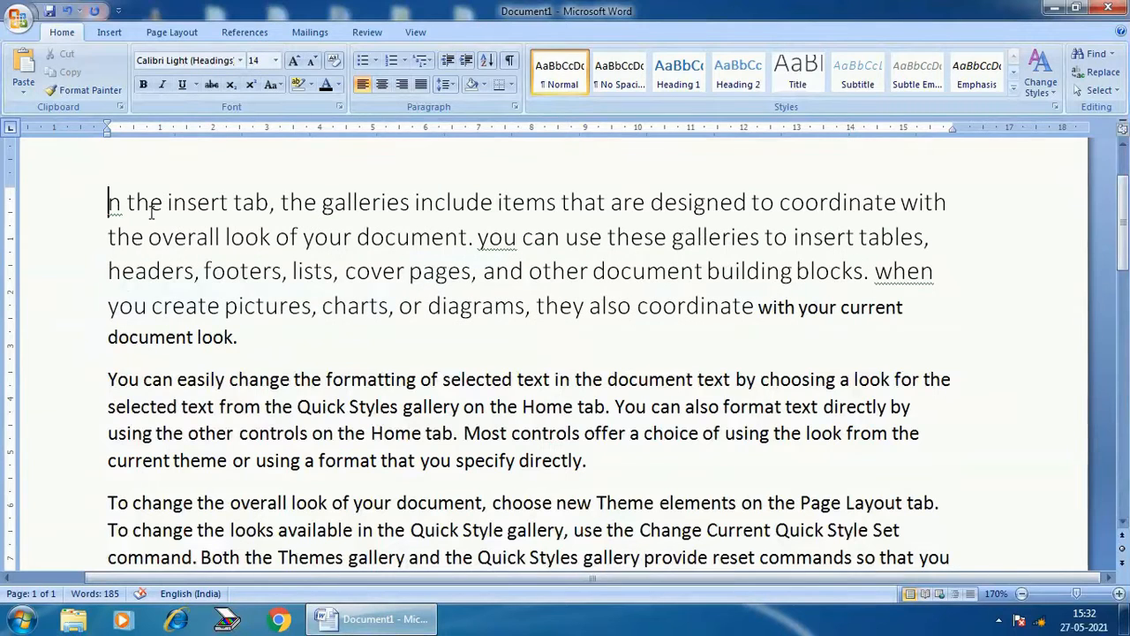
type("O")
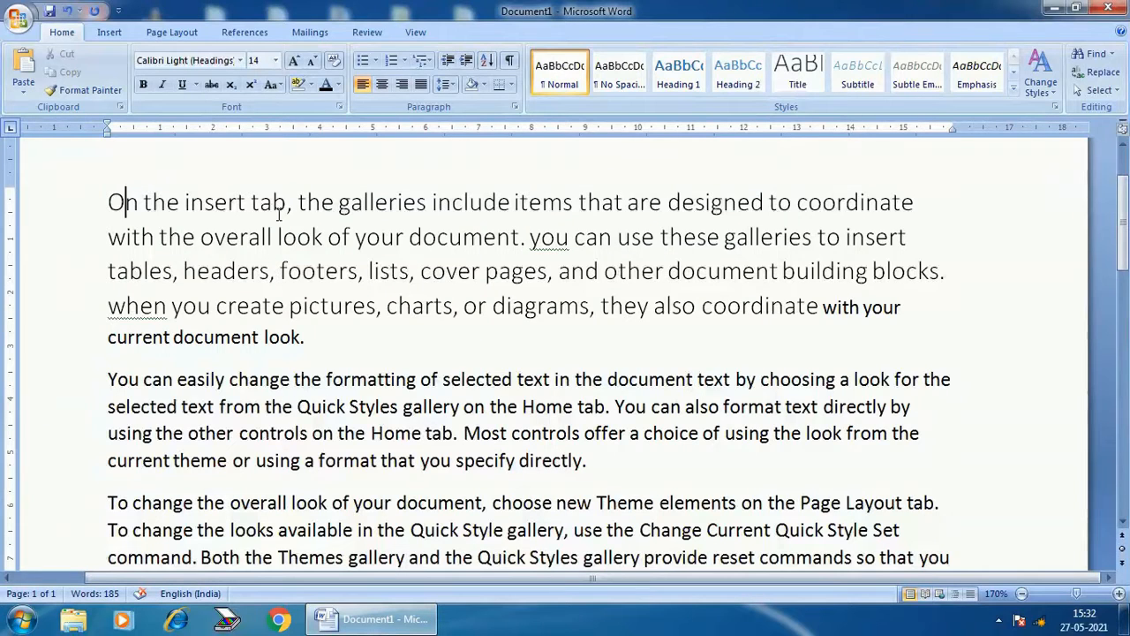
left_click(542, 236)
right_click(543, 237)
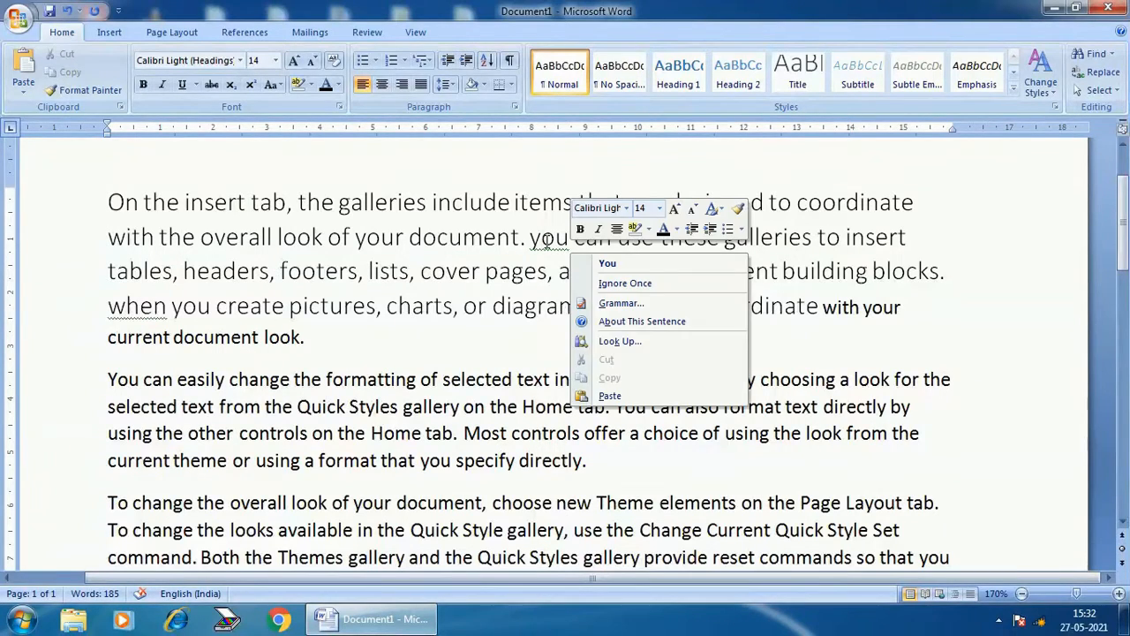
left_click(608, 264)
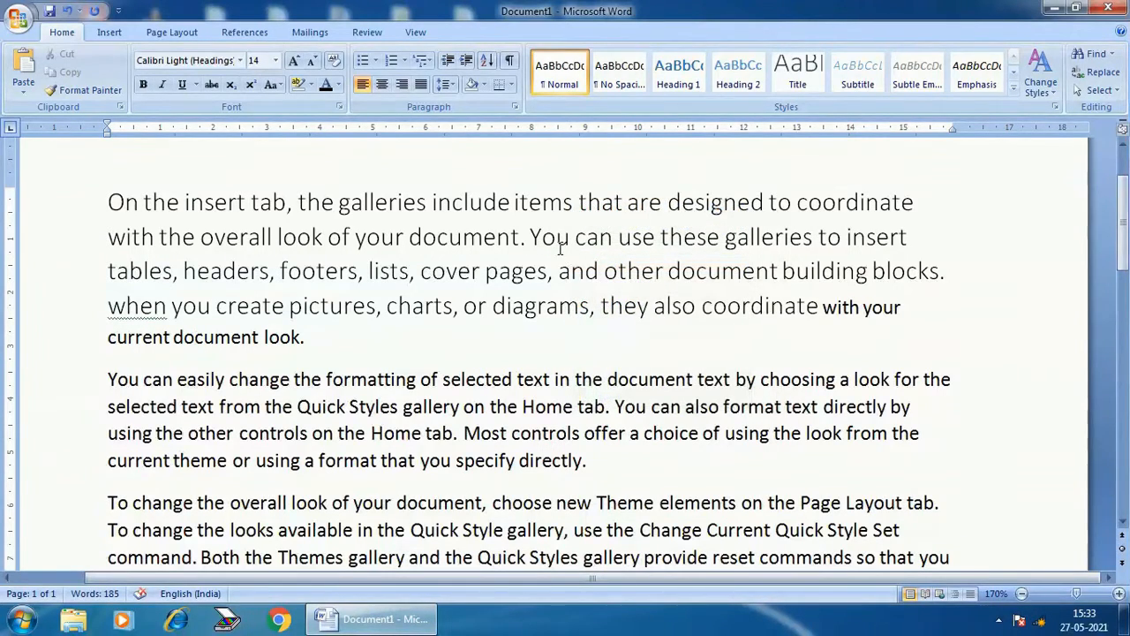
right_click(142, 309)
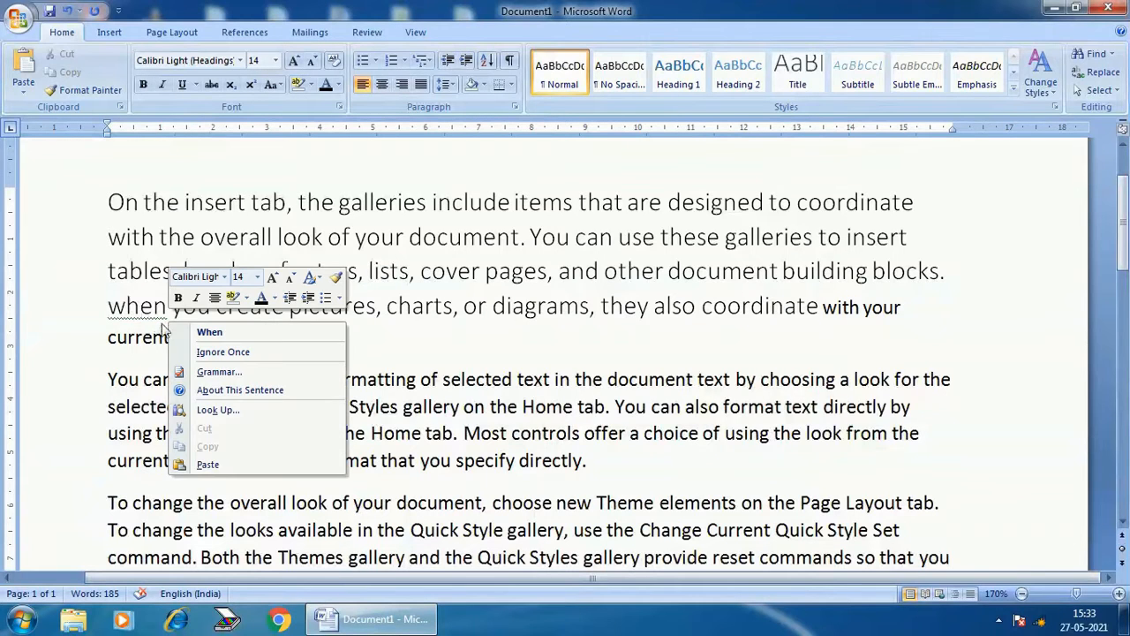
left_click(209, 333)
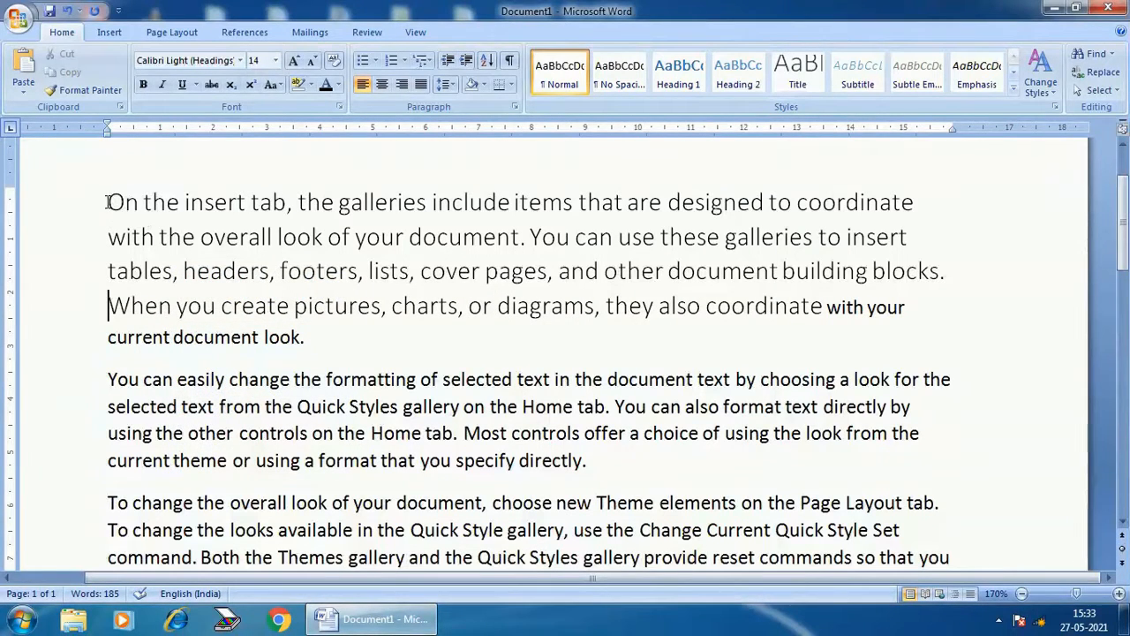
Select the first paragraph's text through "with your" and change its case to UPPERCASE
left_click_drag(108, 202, 927, 291)
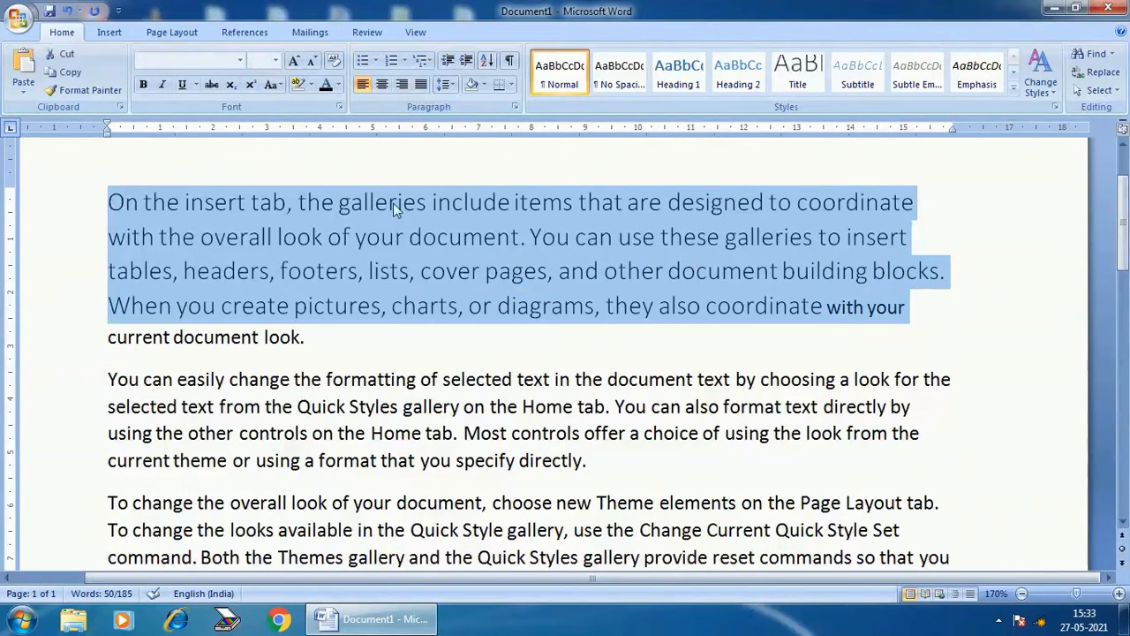
left_click(312, 85)
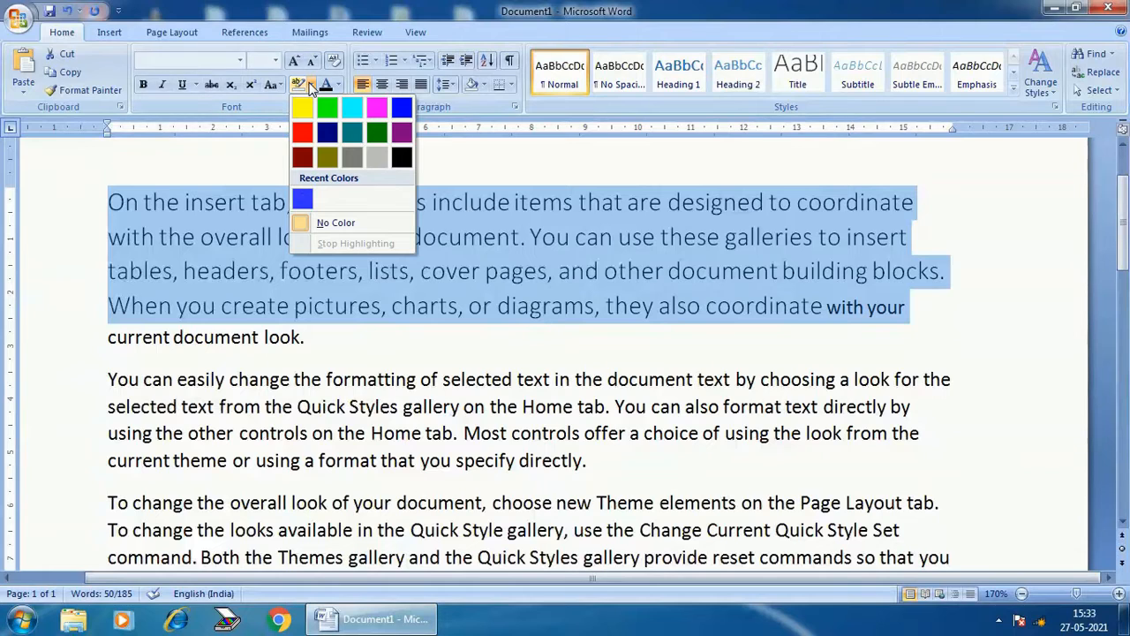
left_click(273, 84)
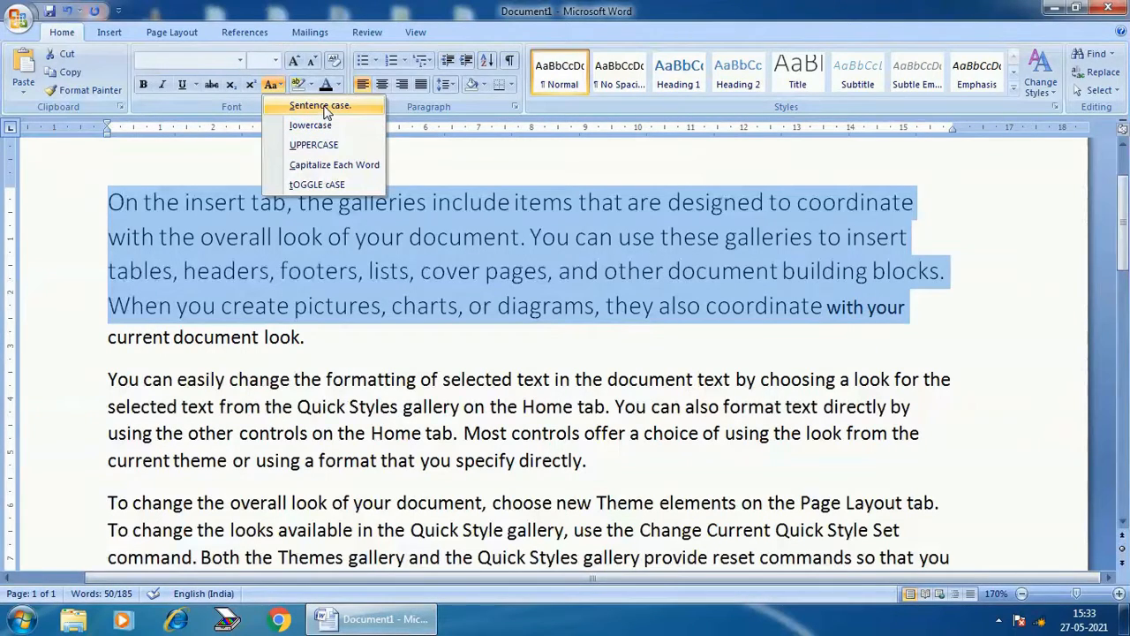
left_click(347, 150)
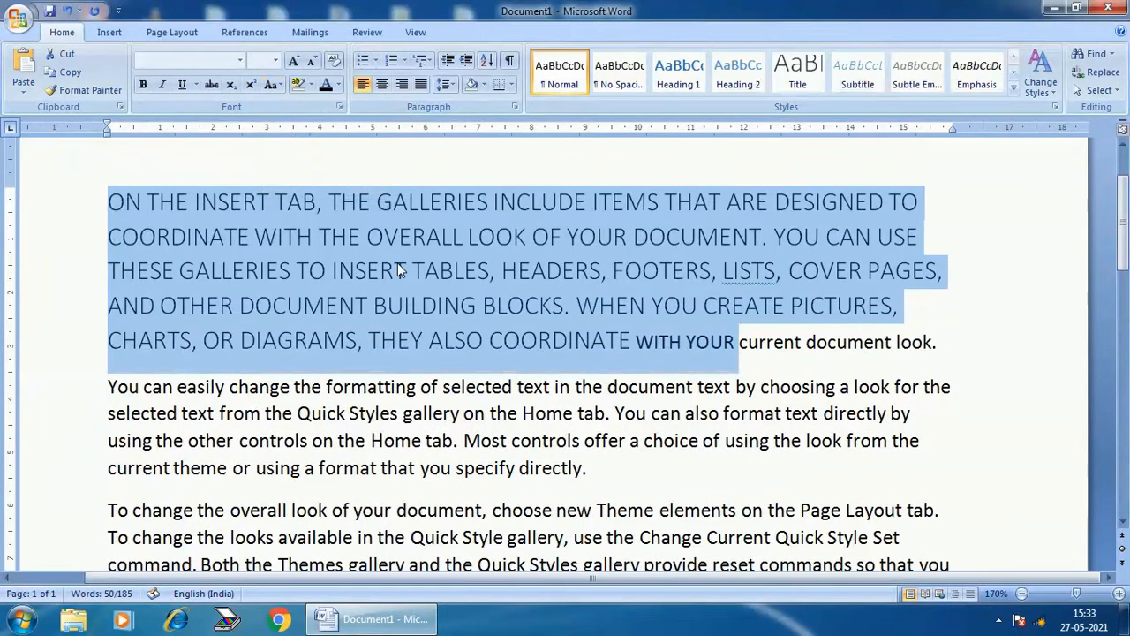
left_click(397, 263)
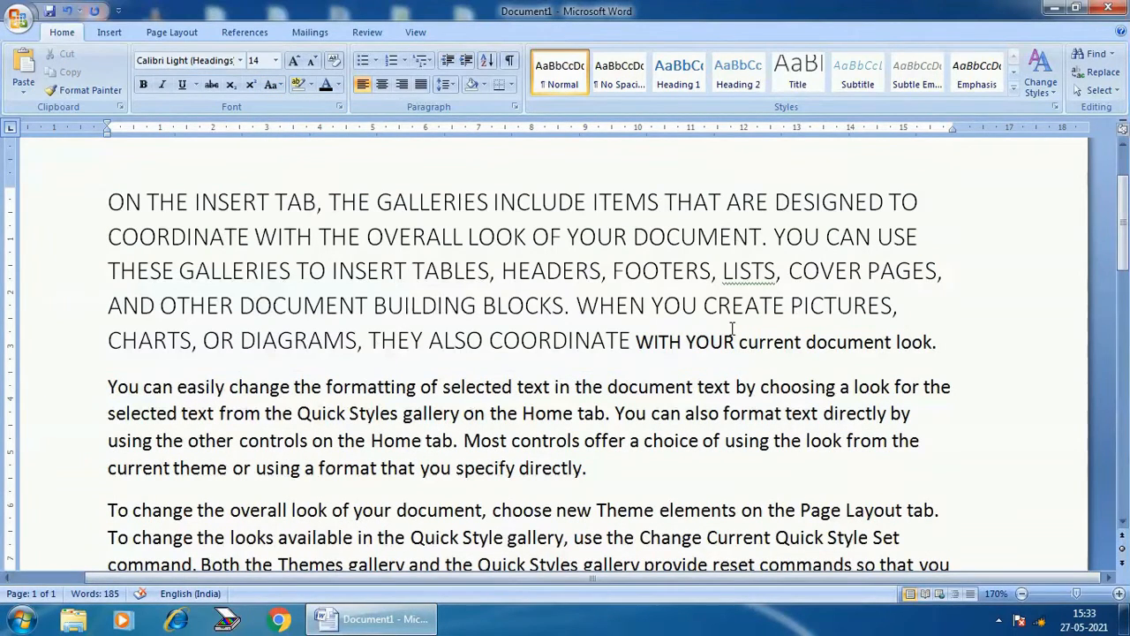
Select the uppercase text through "WITH YOUR" and change its case to Capitalize Each Word
left_click_drag(106, 199, 736, 341)
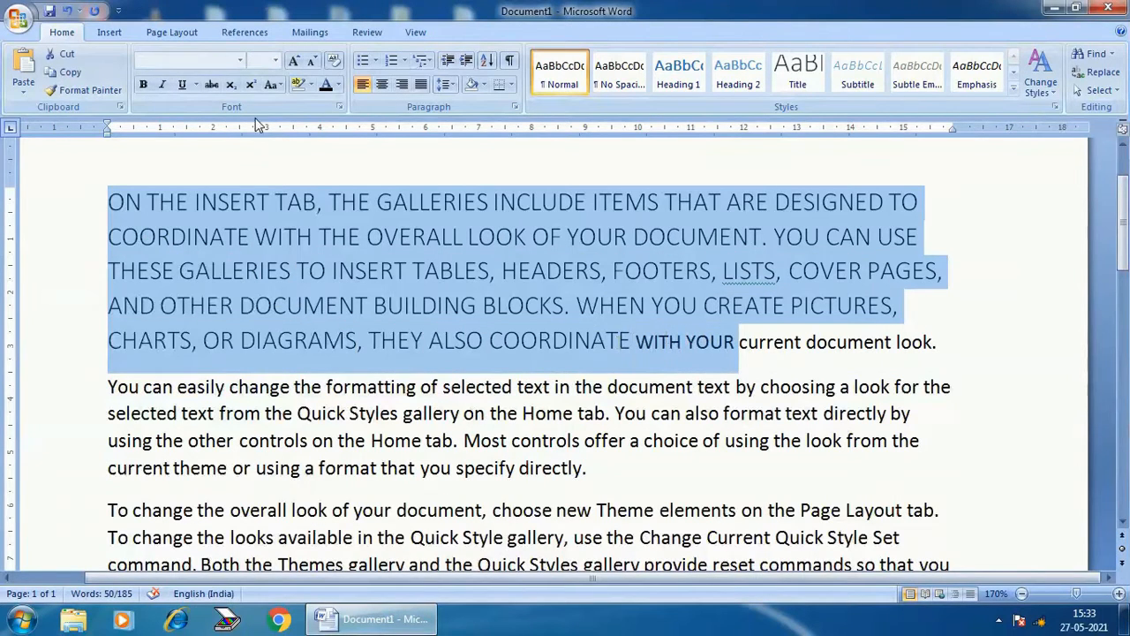
left_click(277, 84)
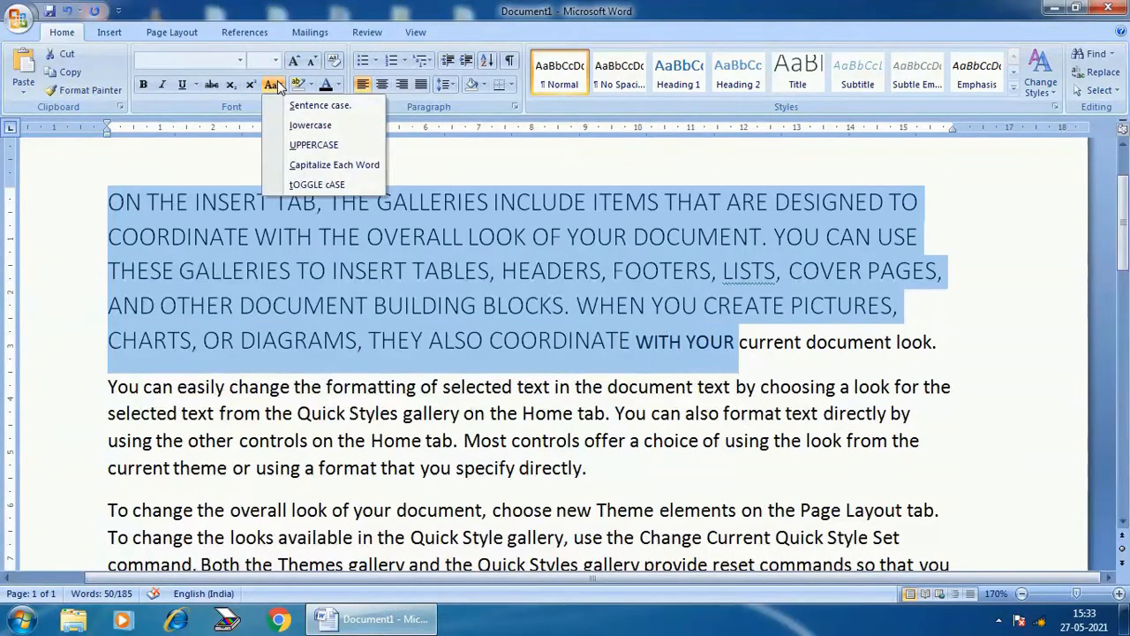
left_click(335, 172)
left_click(133, 237)
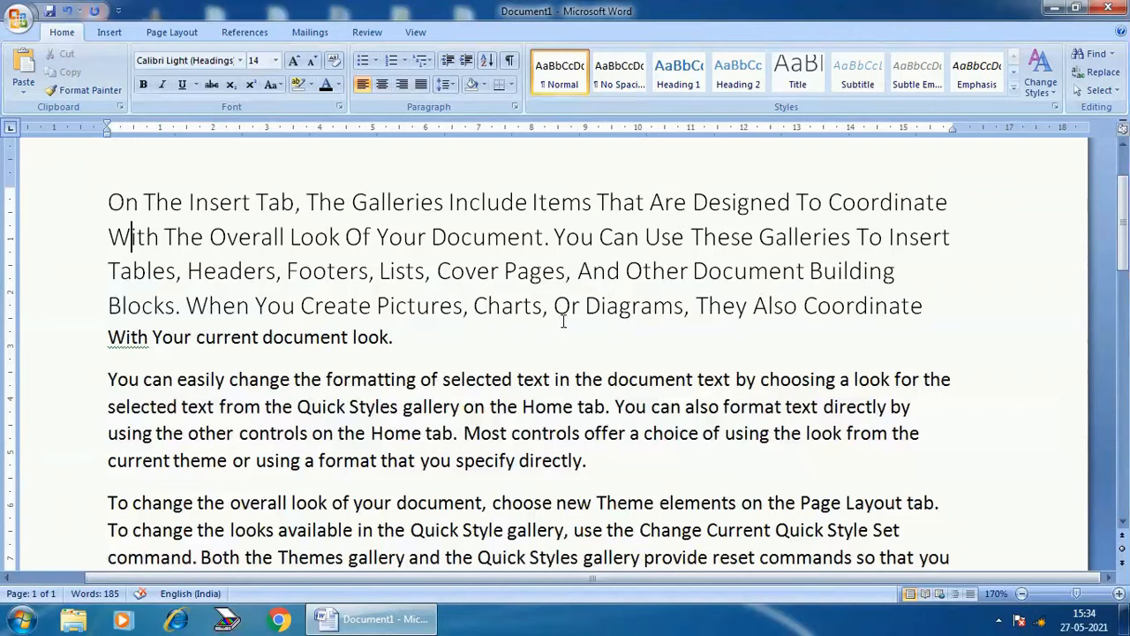
left_click_drag(104, 202, 849, 270)
left_click(277, 85)
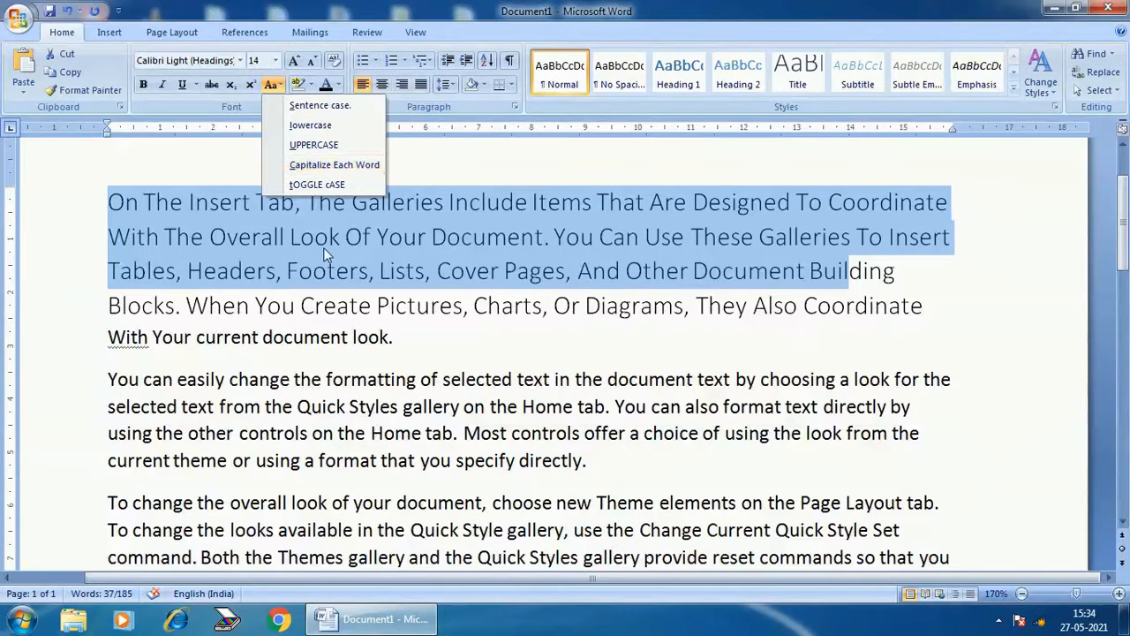
left_click(302, 290)
left_click(247, 214)
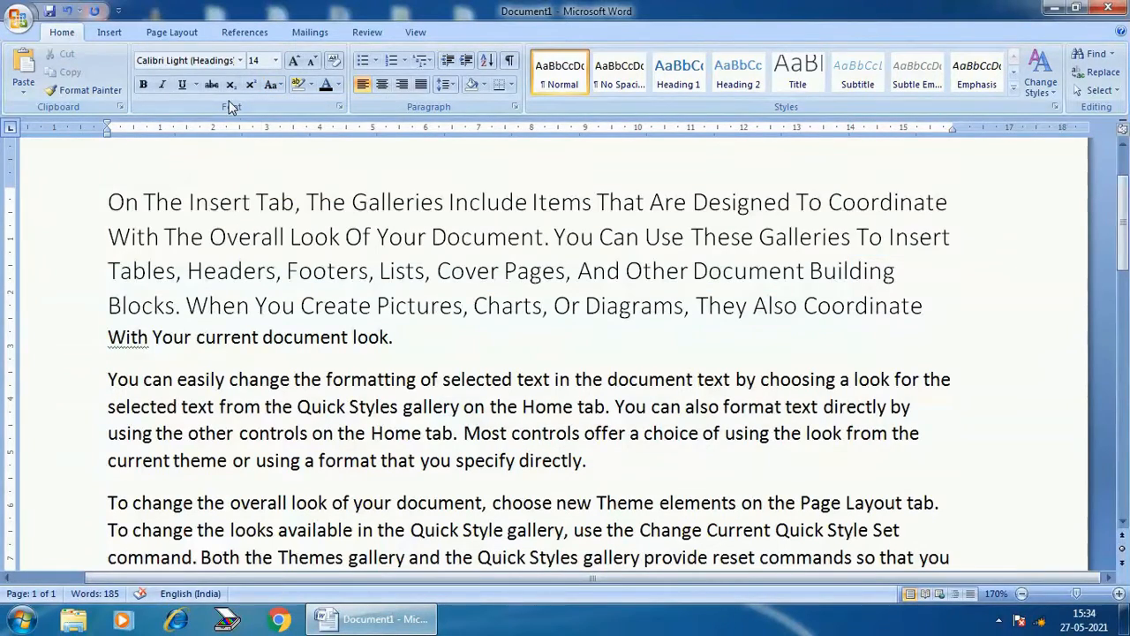
Select the document's entire text and delete it
left_click(341, 203)
key("ctrl+a")
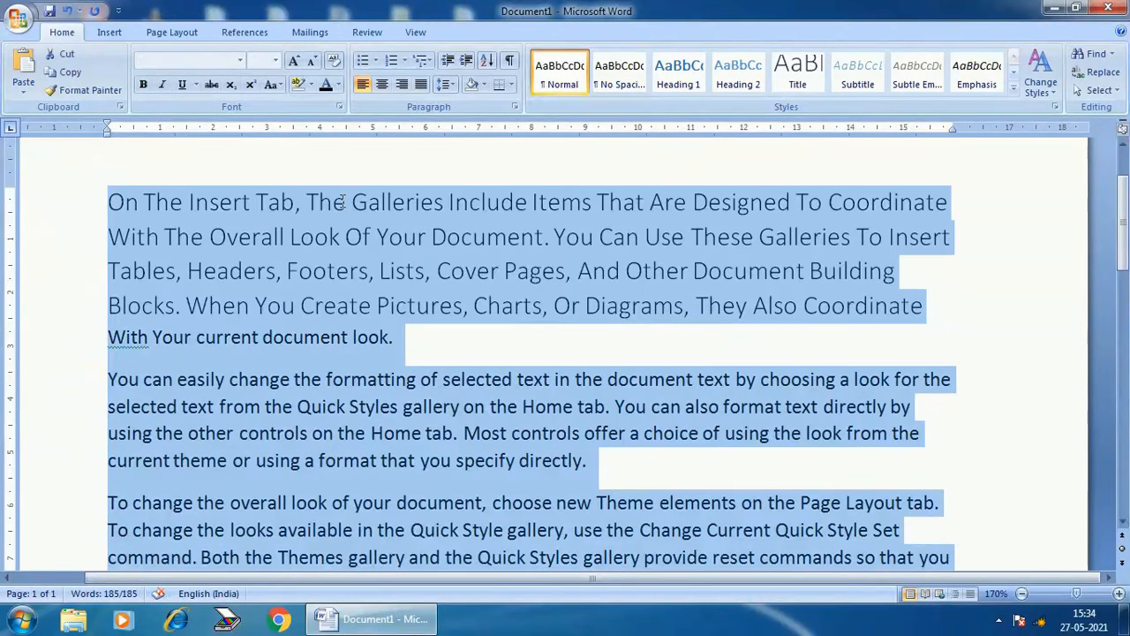
key("Delete")
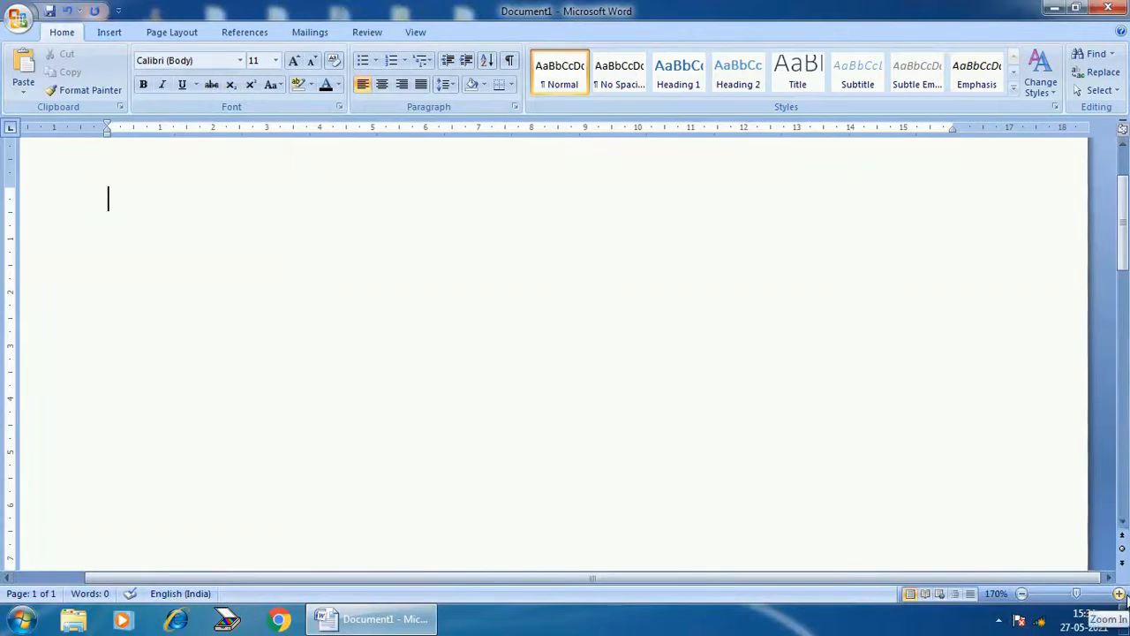
Enter "3rd" in the empty document and format its "rd" as superscript
left_click(1119, 593)
left_click(1119, 594)
left_click(1118, 593)
left_click(1119, 593)
left_click(1118, 593)
left_click(1119, 593)
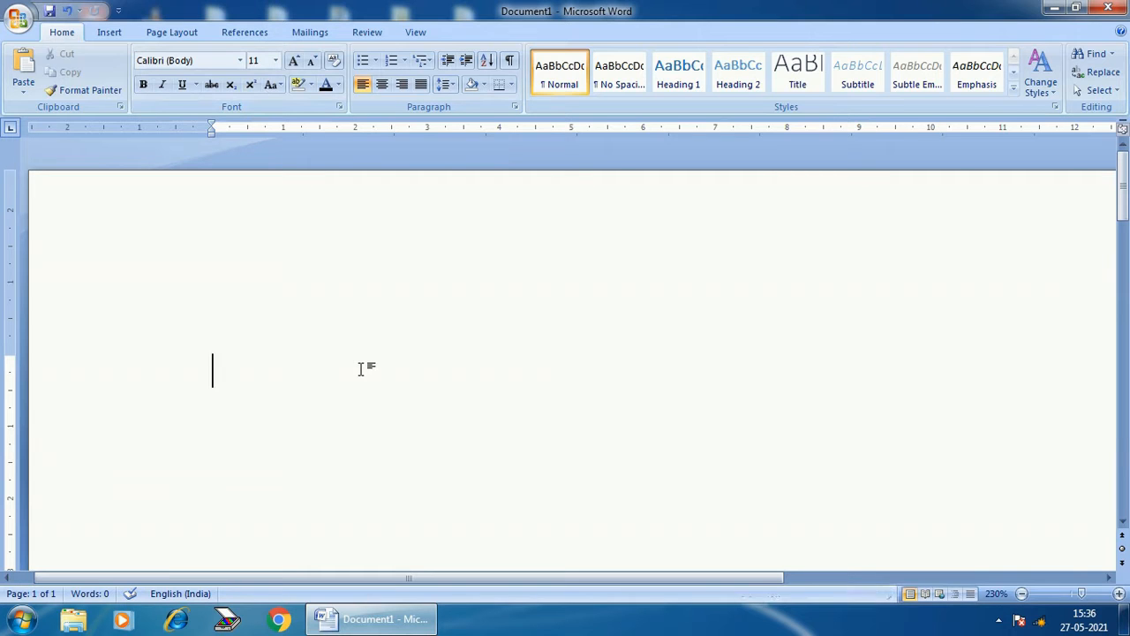
type("3rd")
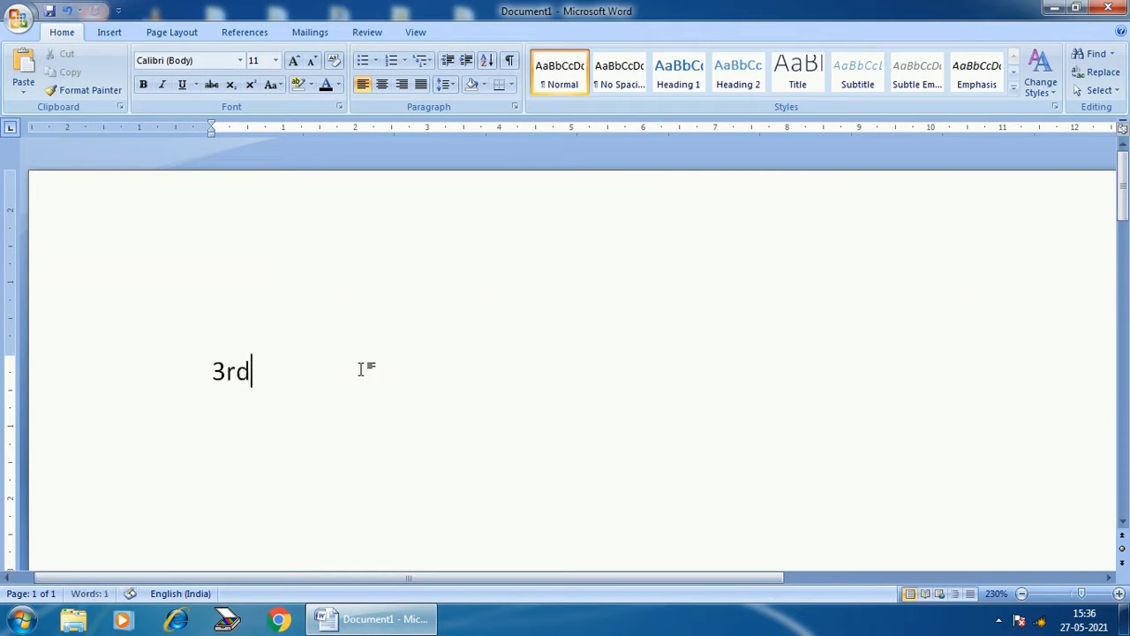
left_click(227, 372)
left_click_drag(227, 373, 251, 376)
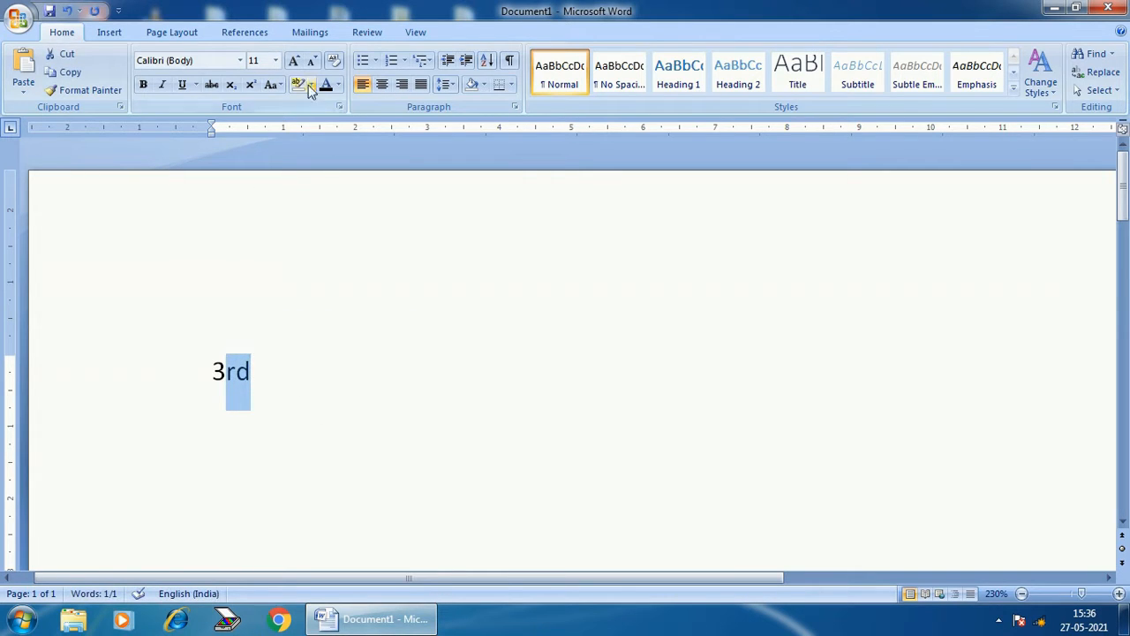
left_click(253, 87)
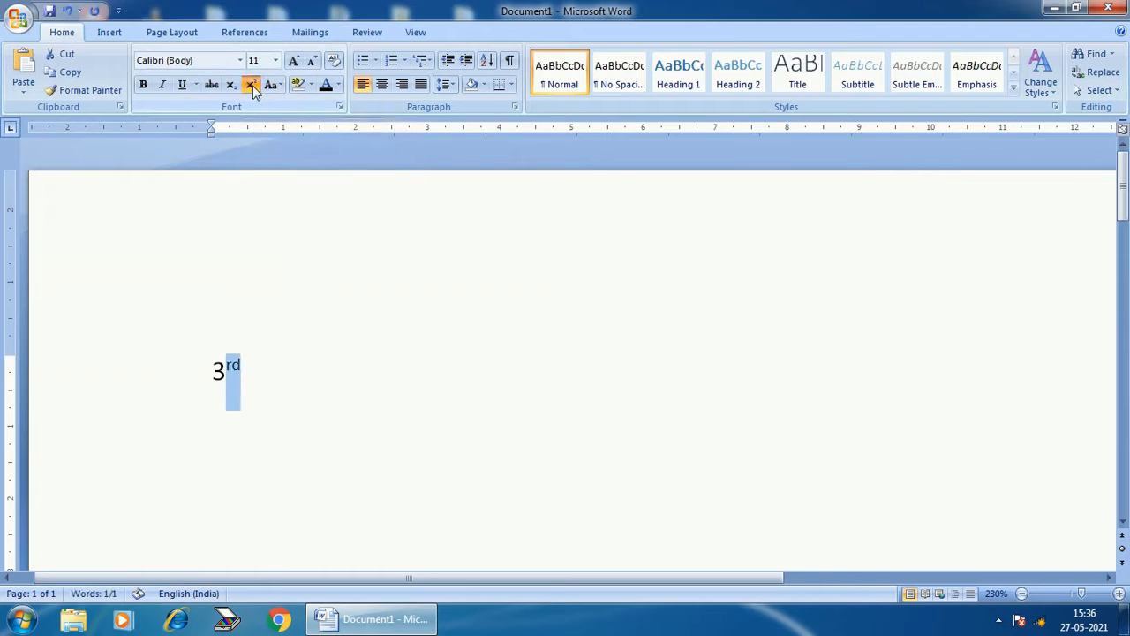
left_click(235, 396)
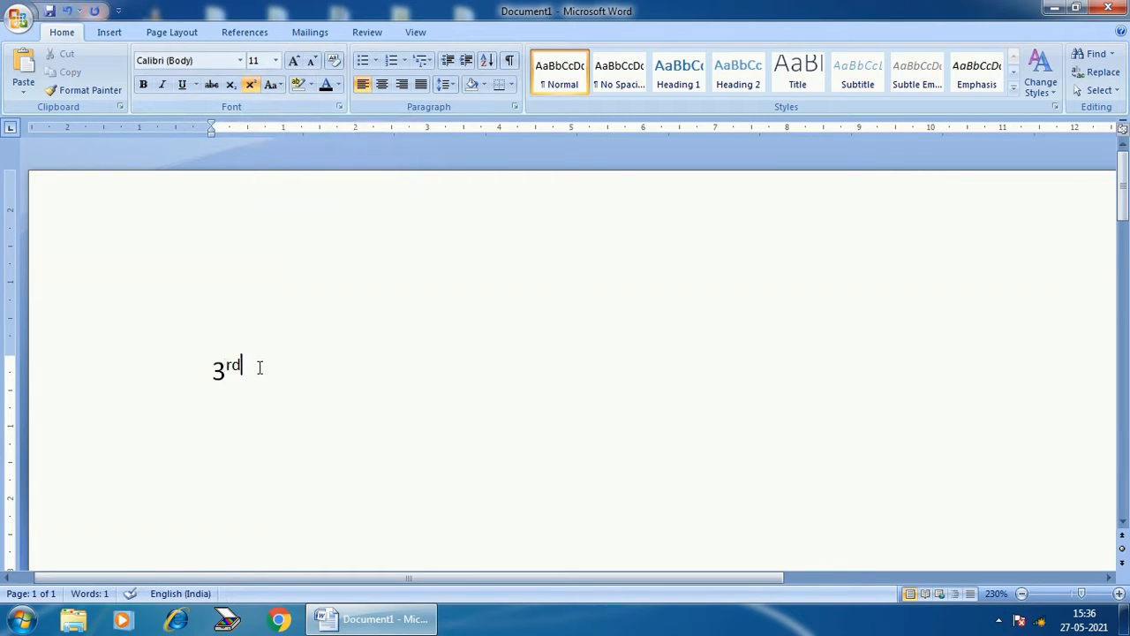
Examine the superscript "rd" beside the 3 at 330% magnification
left_click(1119, 593)
left_click(1119, 593)
left_click(1118, 593)
left_click(1119, 594)
left_click(1119, 593)
left_click(1119, 593)
left_click(1119, 593)
left_click(1119, 593)
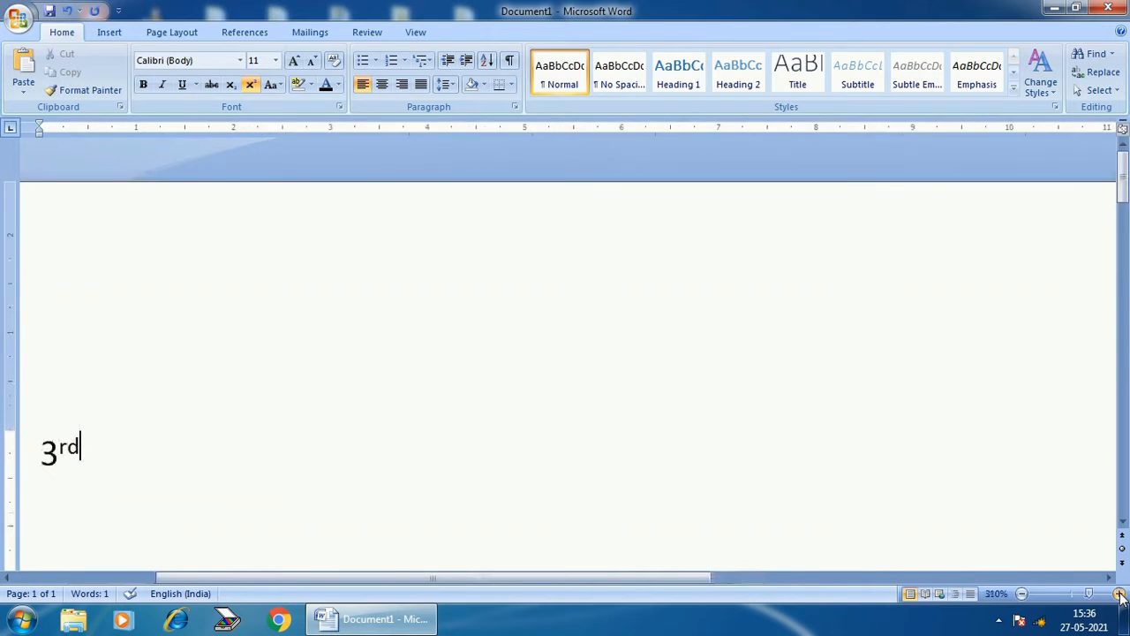
left_click(1119, 594)
left_click_drag(655, 578, 523, 578)
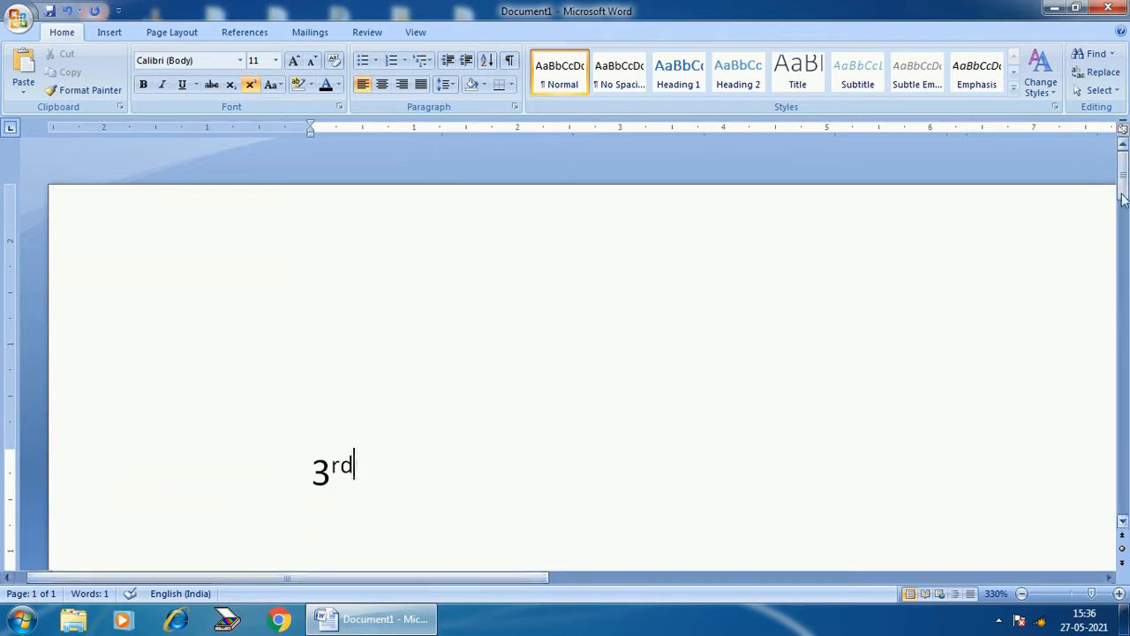
left_click_drag(1123, 198, 1123, 220)
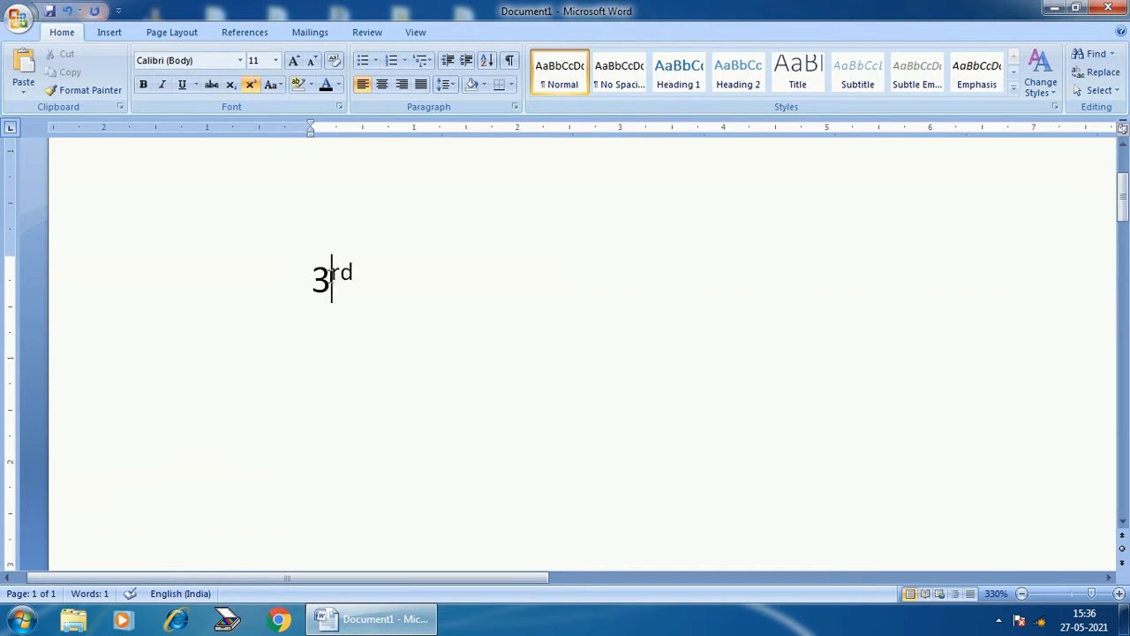
Remove the superscript formatting from the "rd" beside the 3
left_click_drag(331, 276, 354, 276)
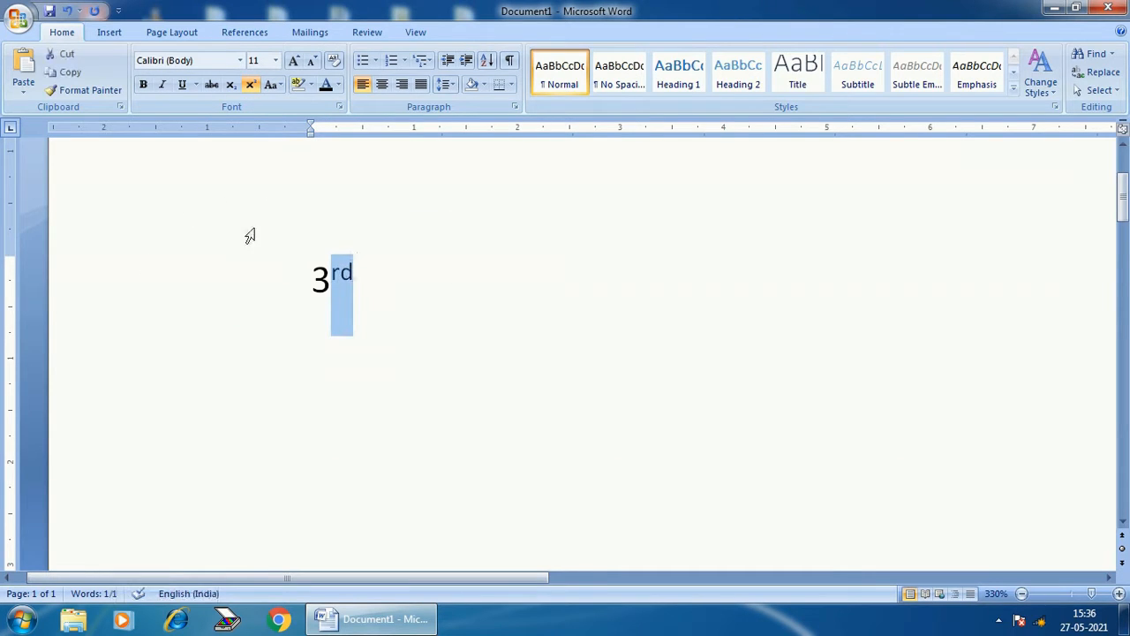
left_click(253, 84)
left_click(416, 289)
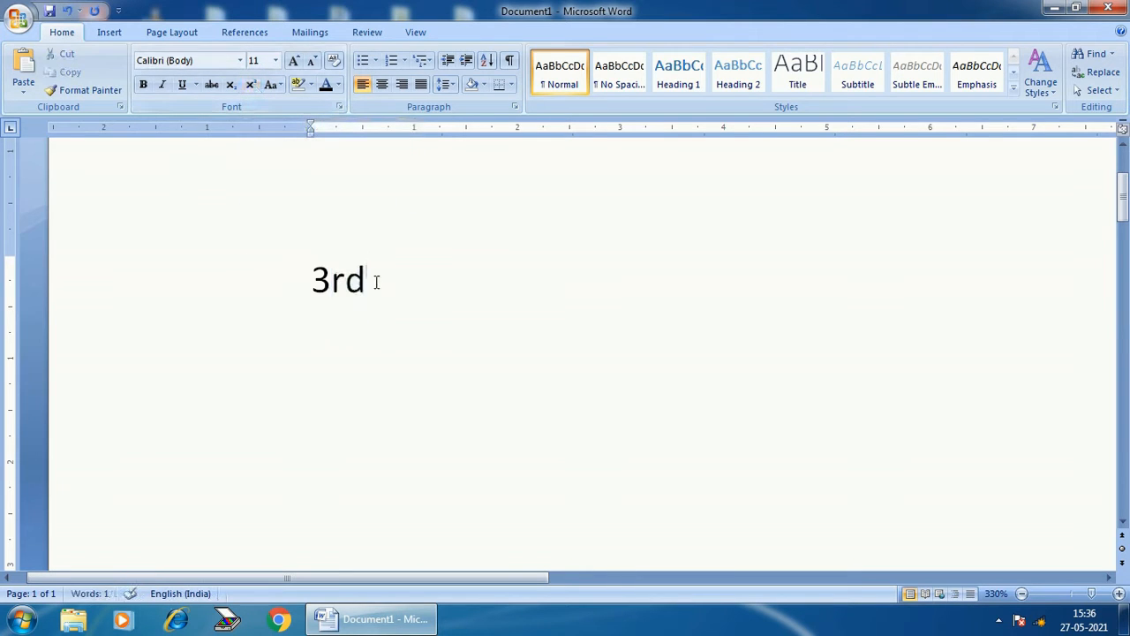
Enter "1st" on a new line below "3rd" and switch superscript on and back off for its "st"
key("Return")
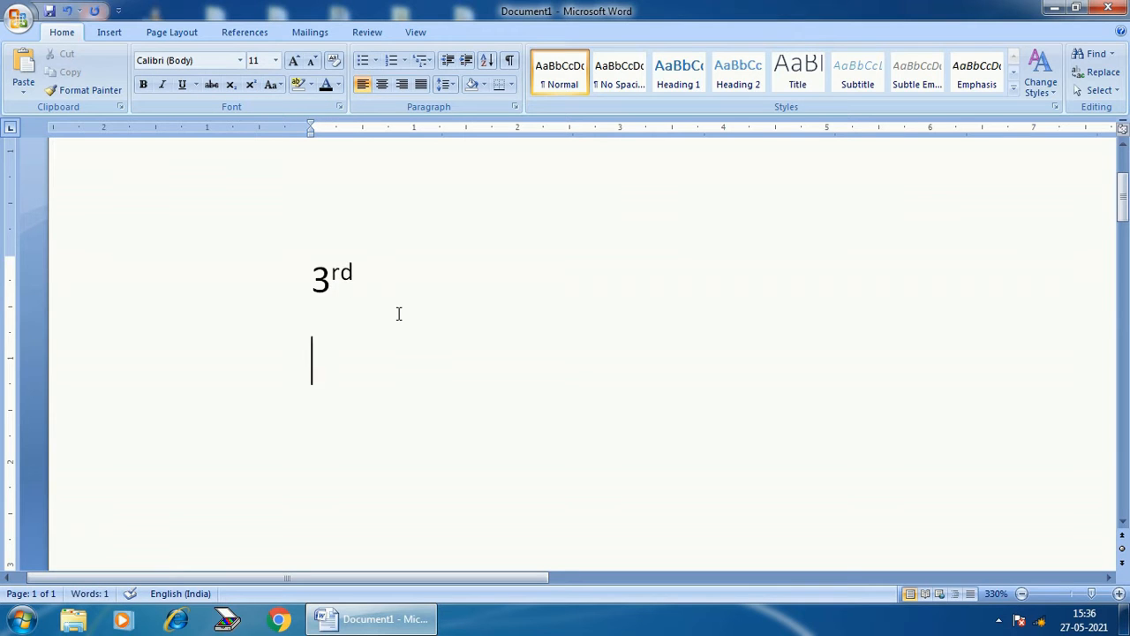
type("1st")
left_click_drag(331, 364, 355, 362)
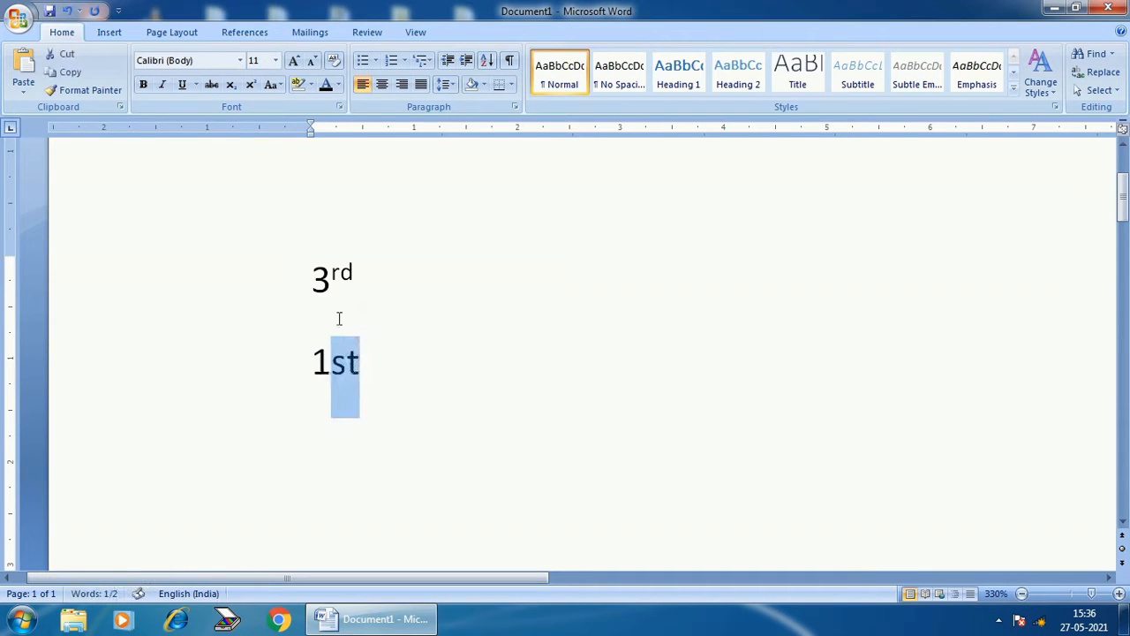
left_click(255, 85)
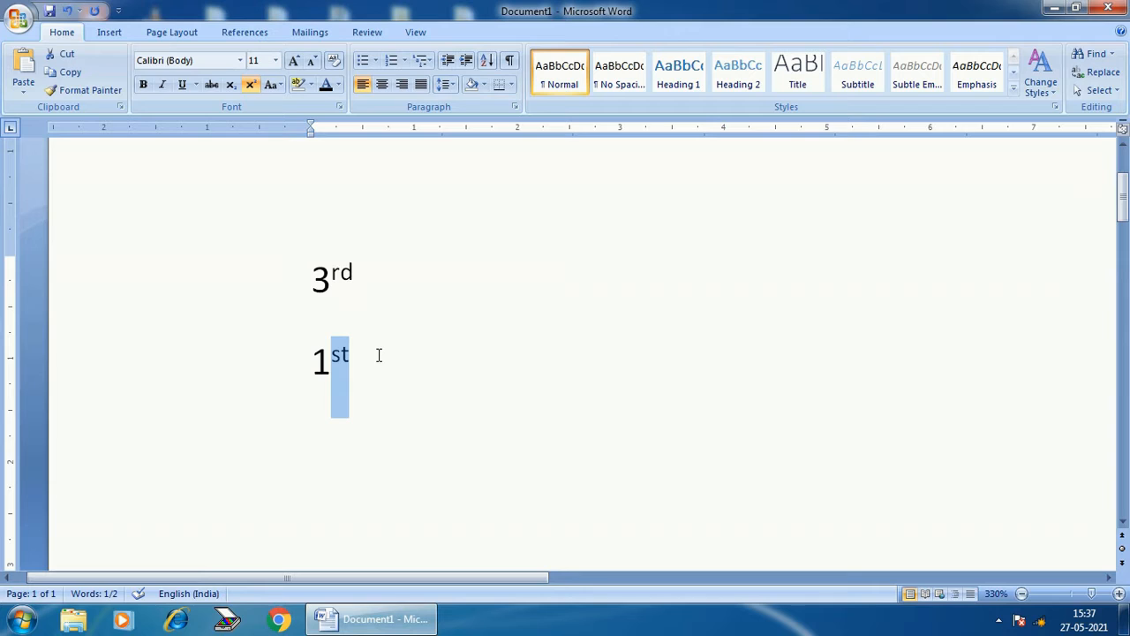
left_click(253, 86)
left_click(403, 391)
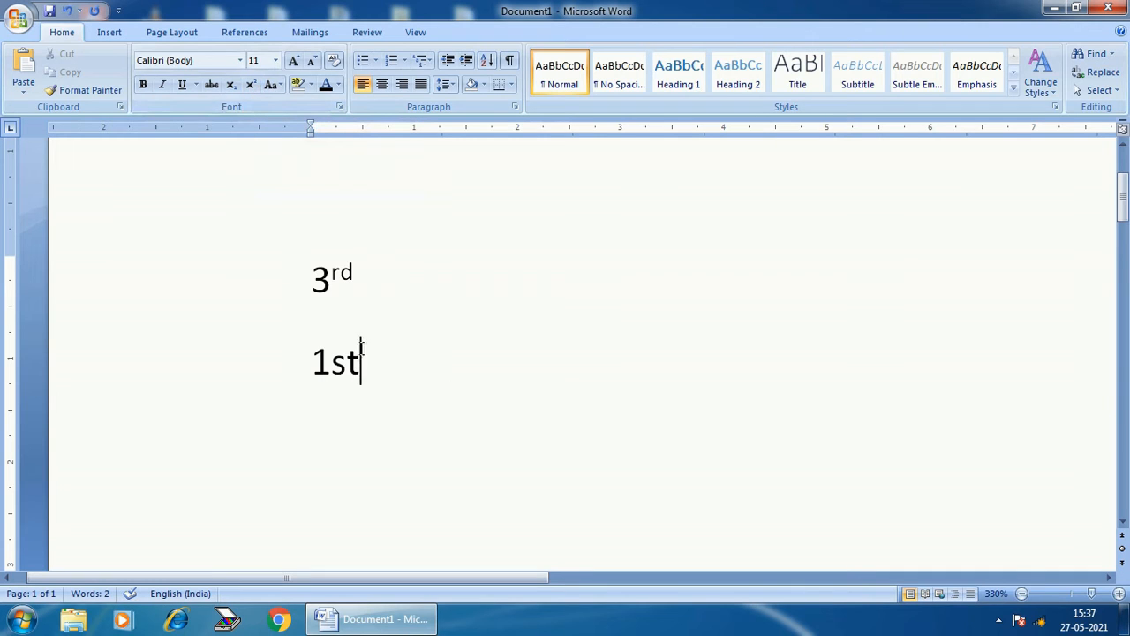
Enter "H2O" on a new line below "1st" and switch subscript on and back off for its 2
key("Return")
type("H2O")
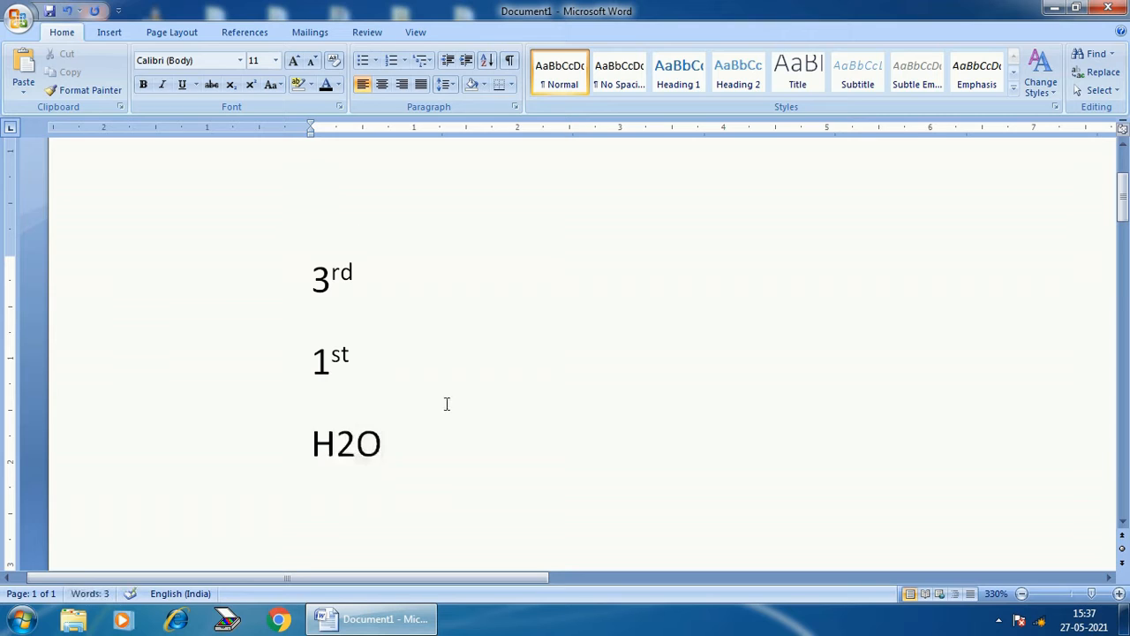
key("Up")
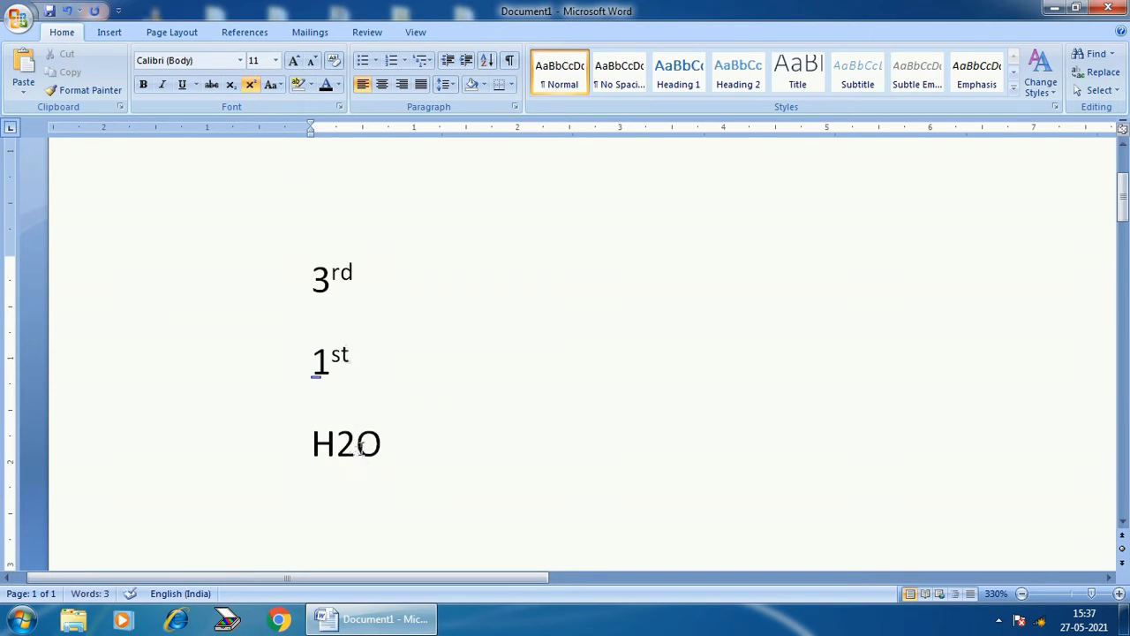
left_click_drag(355, 446, 336, 446)
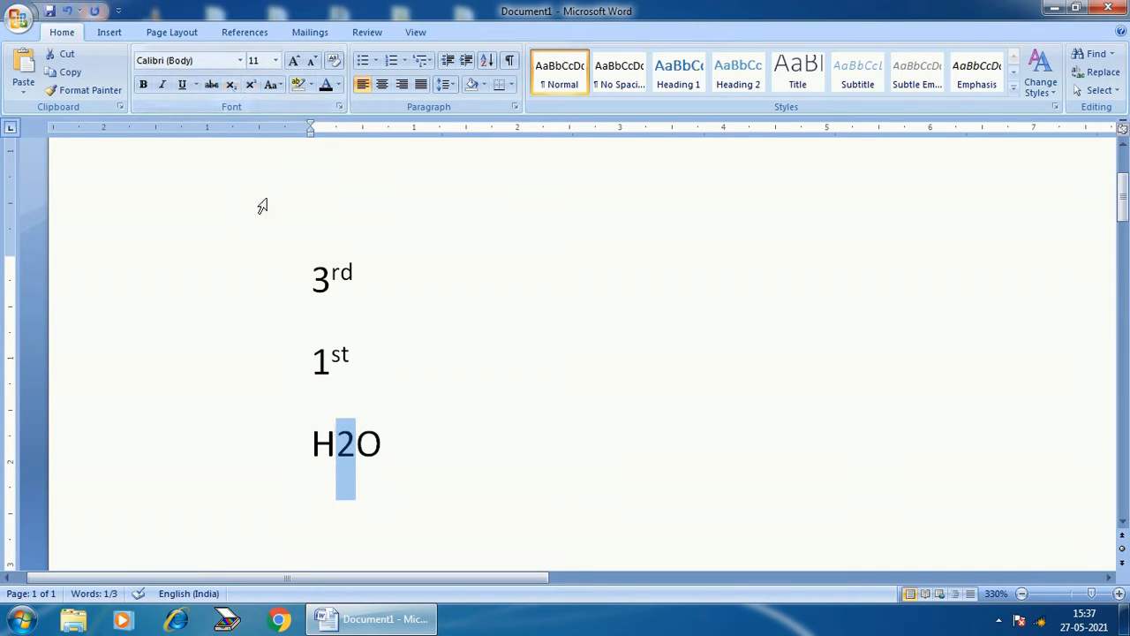
left_click(230, 84)
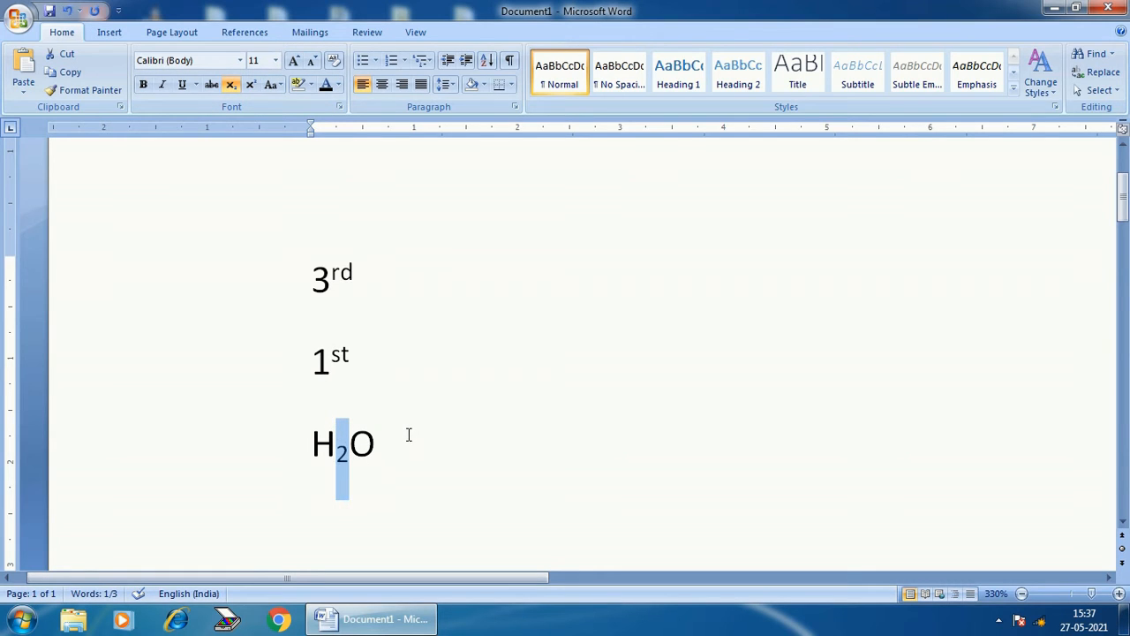
left_click(231, 88)
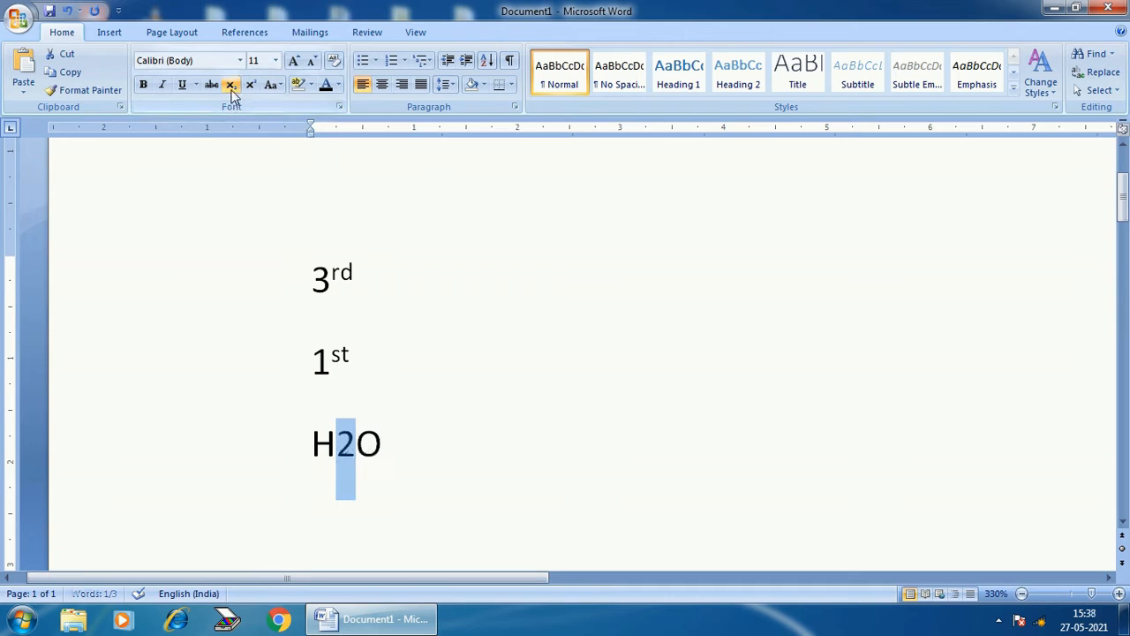
left_click(410, 445)
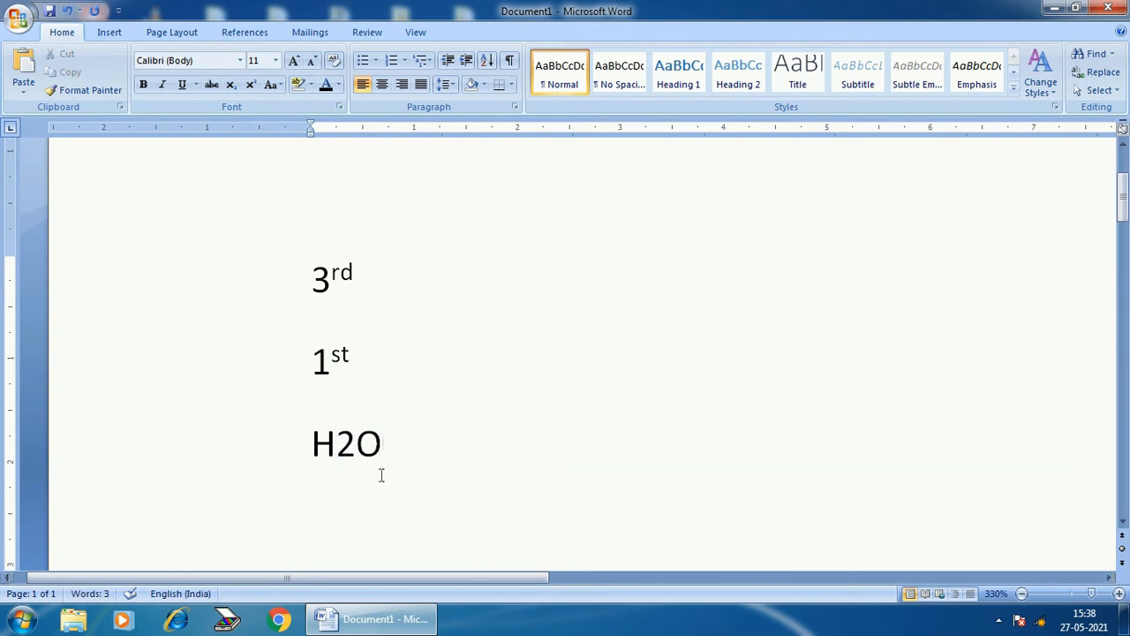
Enter "O2" on a new line below "H2O" and format its 2 as subscript
key("Return")
type("O2")
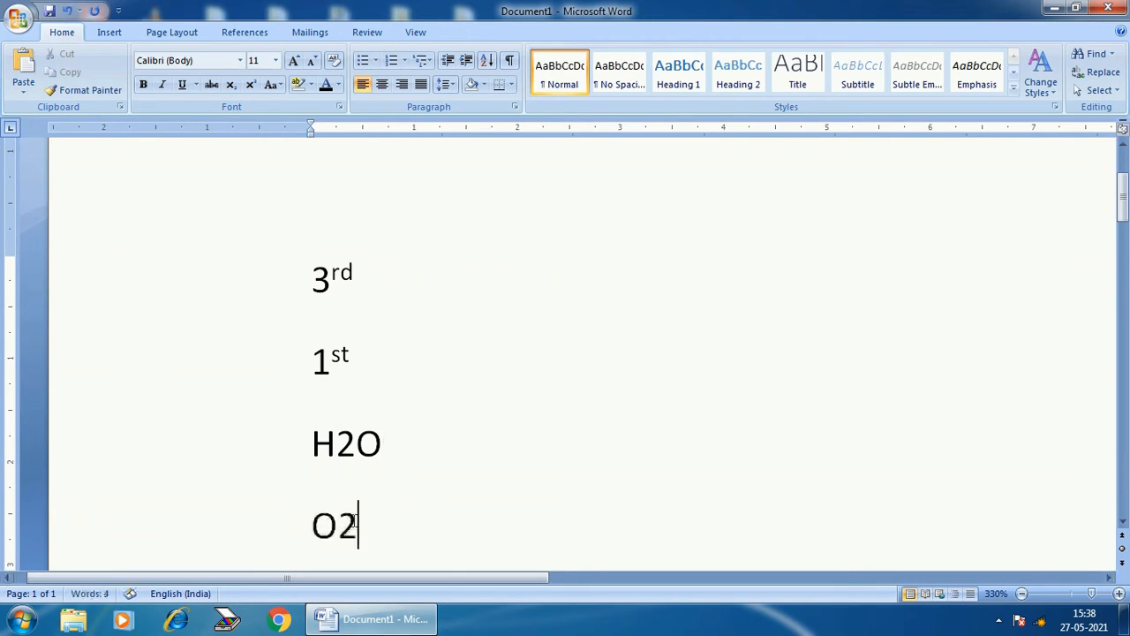
left_click_drag(340, 524, 360, 525)
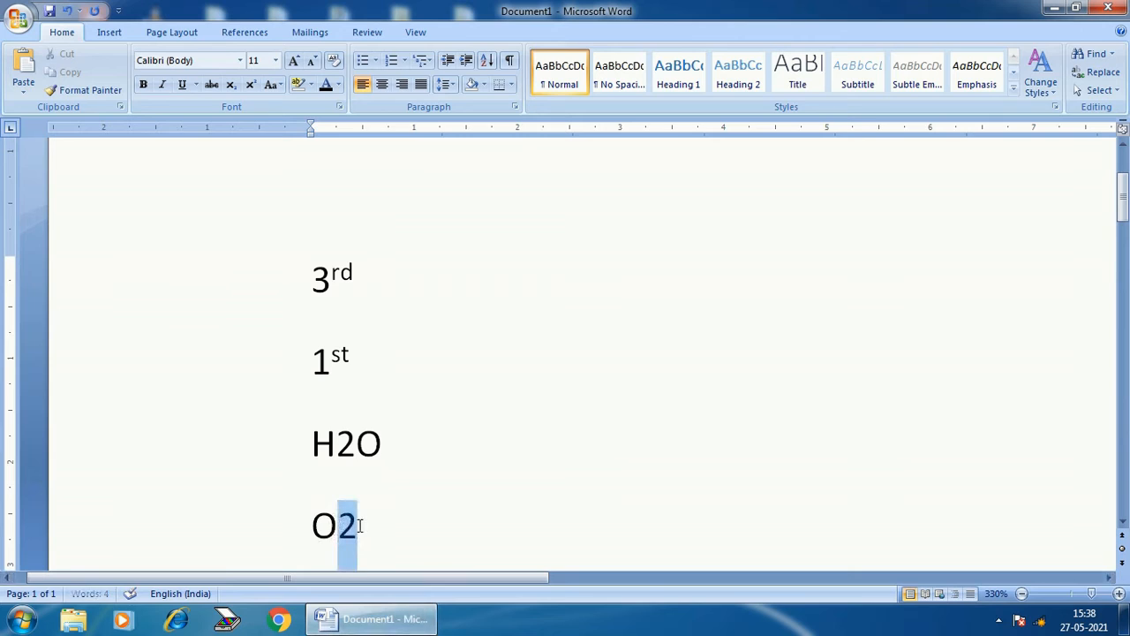
left_click(231, 85)
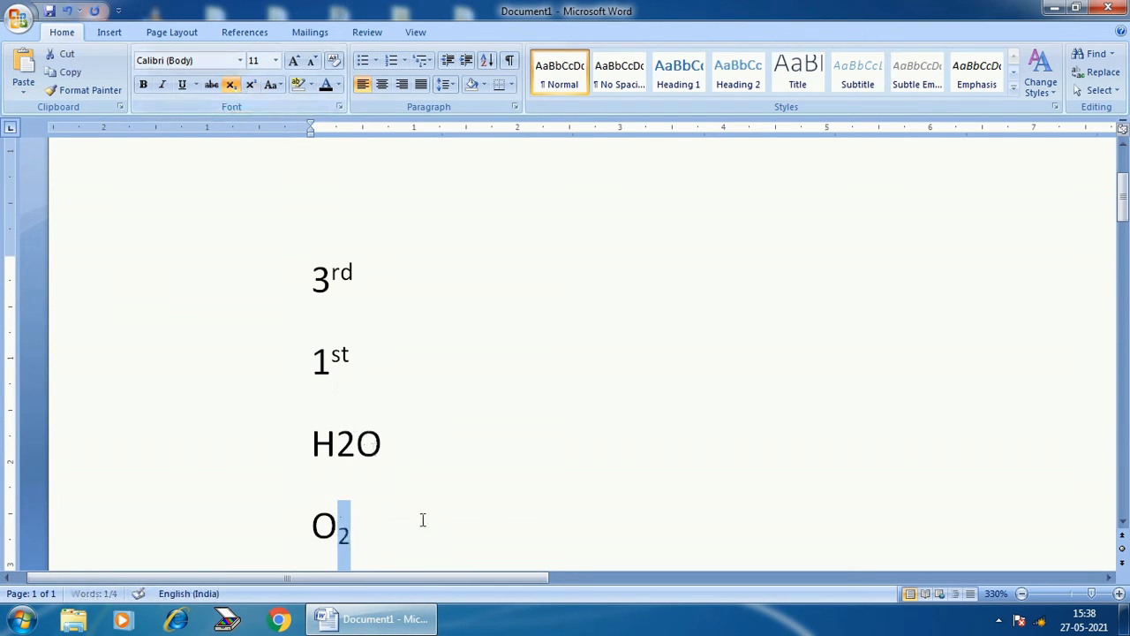
left_click(368, 523)
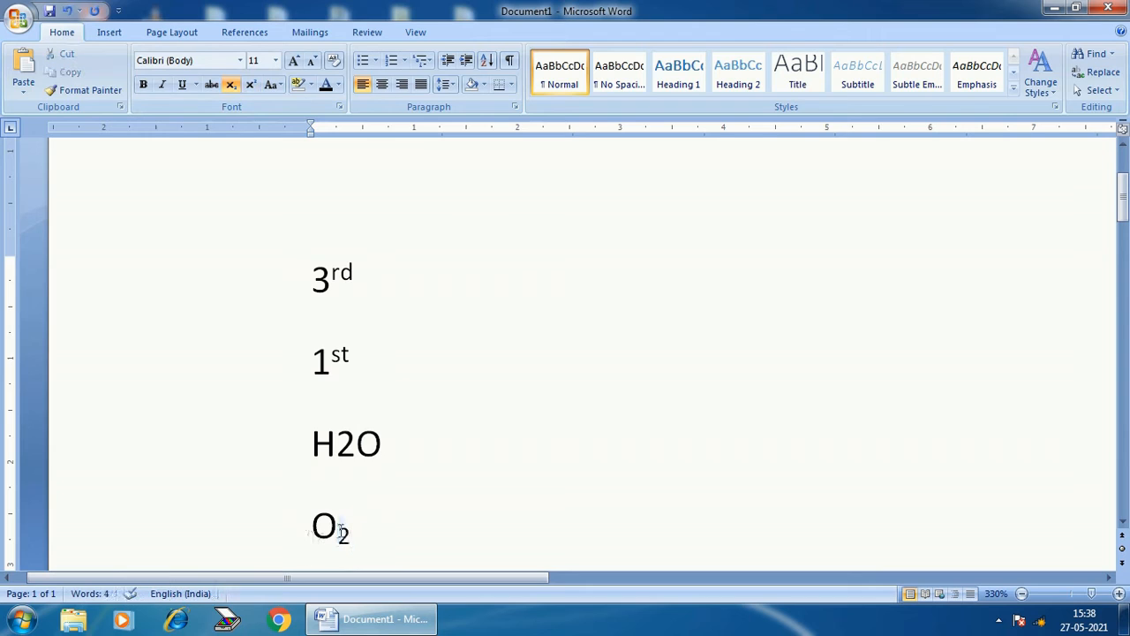
Remove the subscript formatting from the 2 in "O2"
left_click_drag(336, 528, 351, 528)
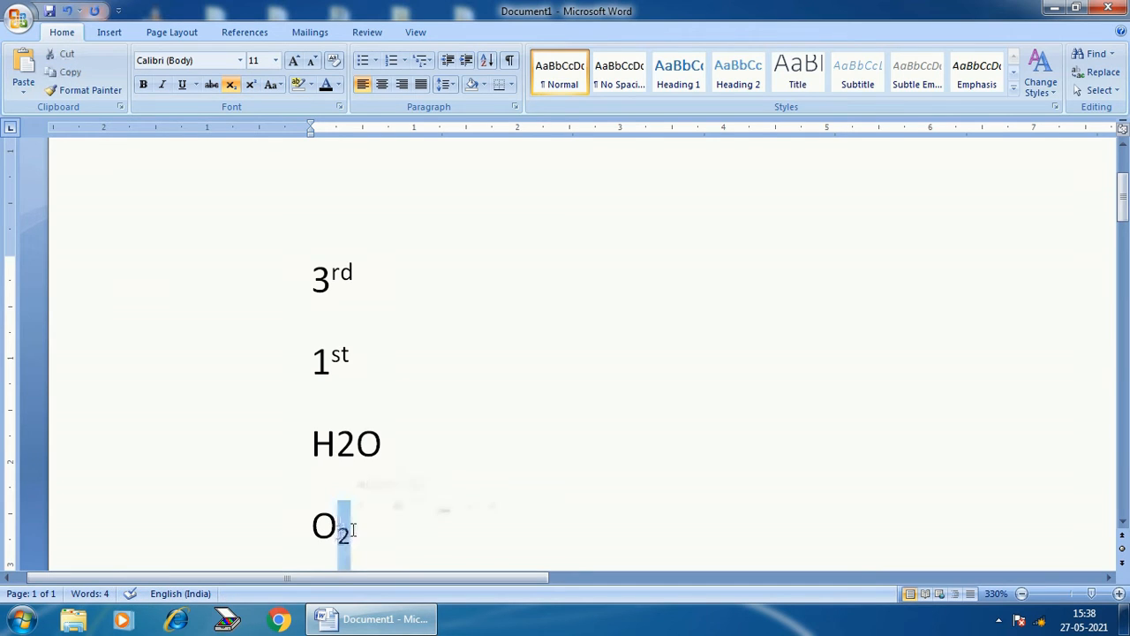
left_click(231, 86)
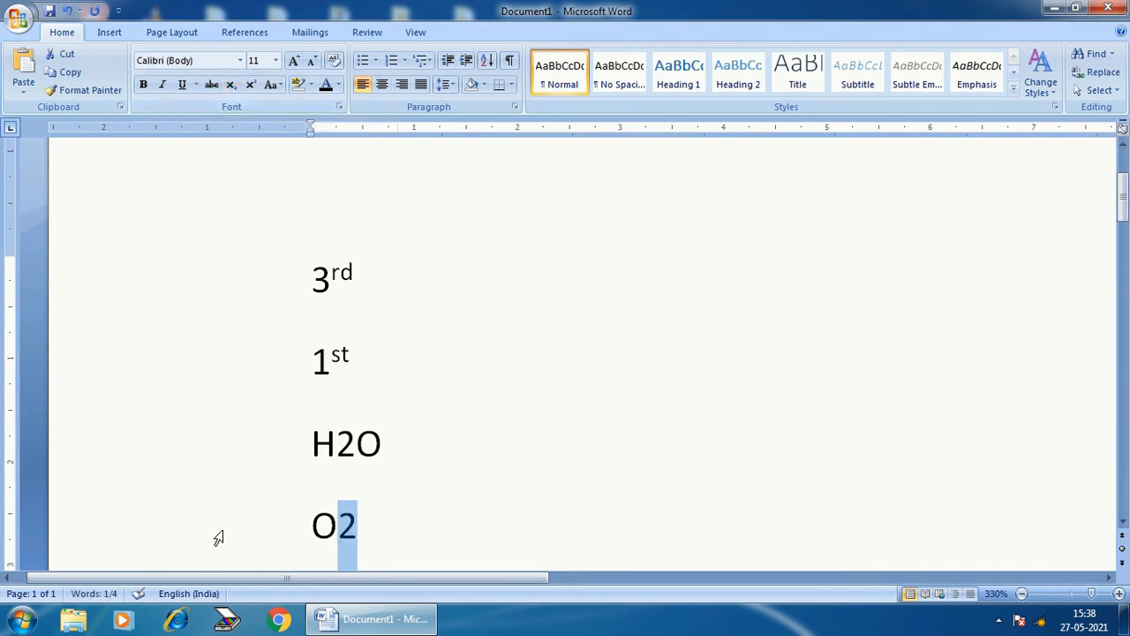
left_click(386, 538)
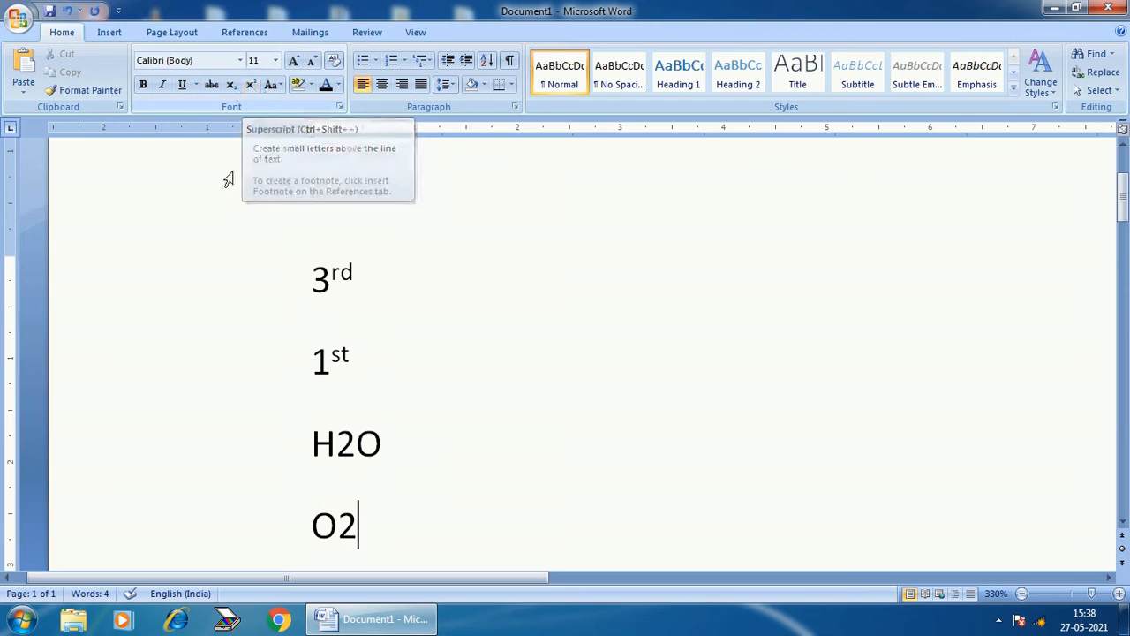
left_click(234, 87)
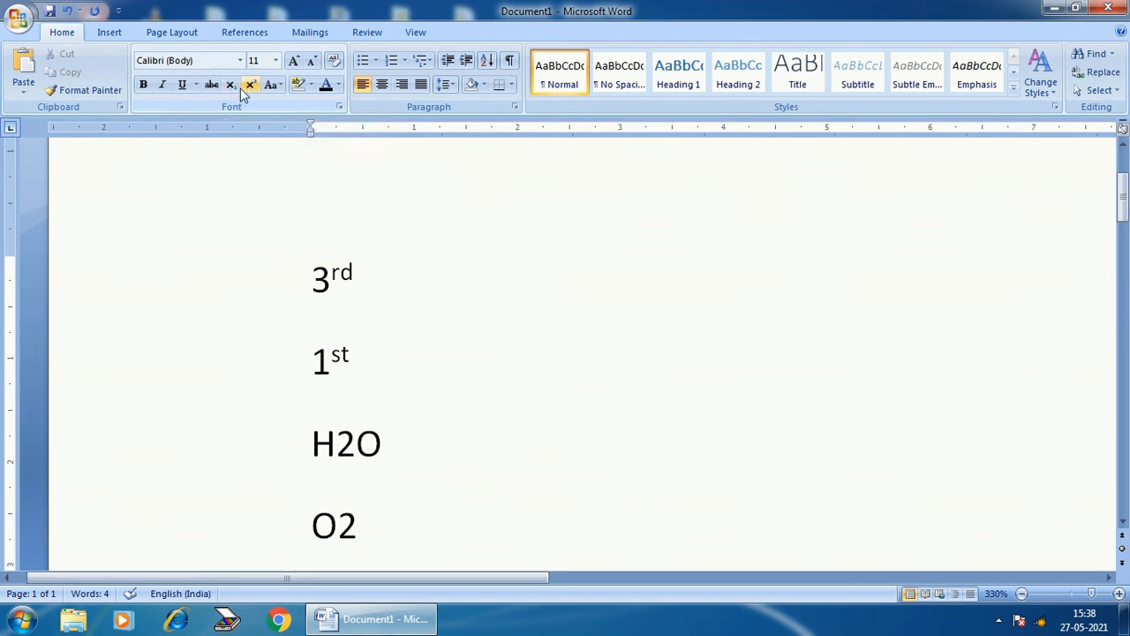